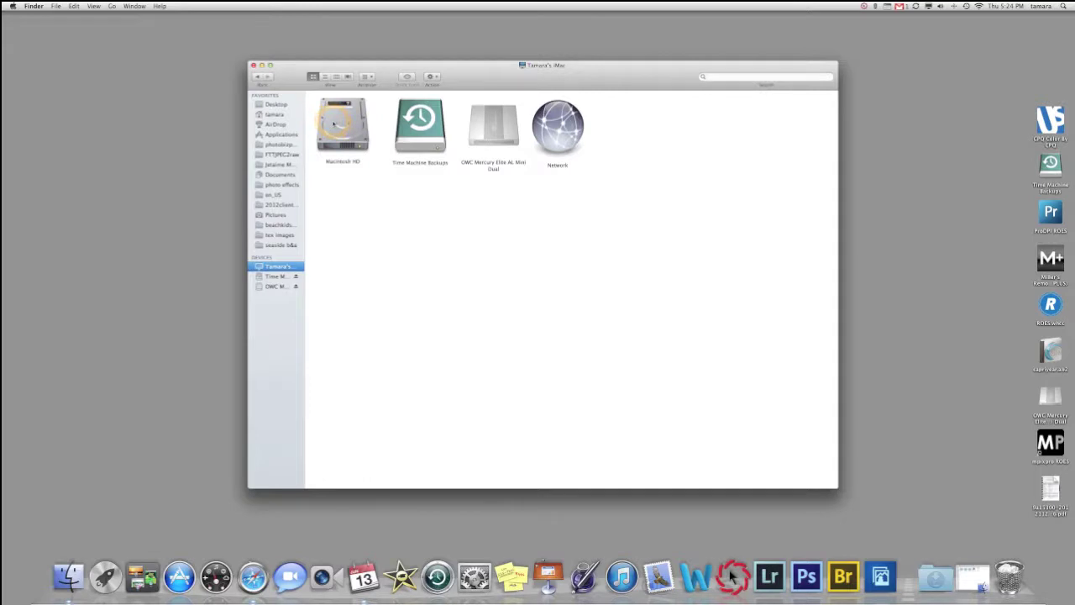
- Open the Macintosh HD drive from the Finder computer window
double_click(336, 125)
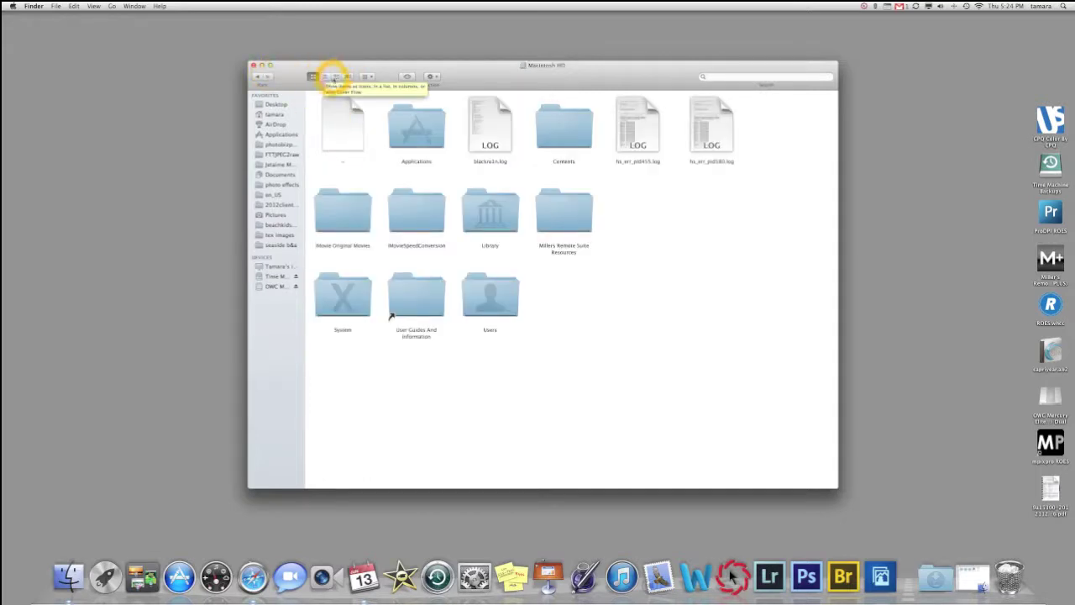
- Switch Finder to column view, enlarge the window, and browse Library > Application Support > Adobe
left_click(336, 76)
left_click_drag(490, 78, 438, 70)
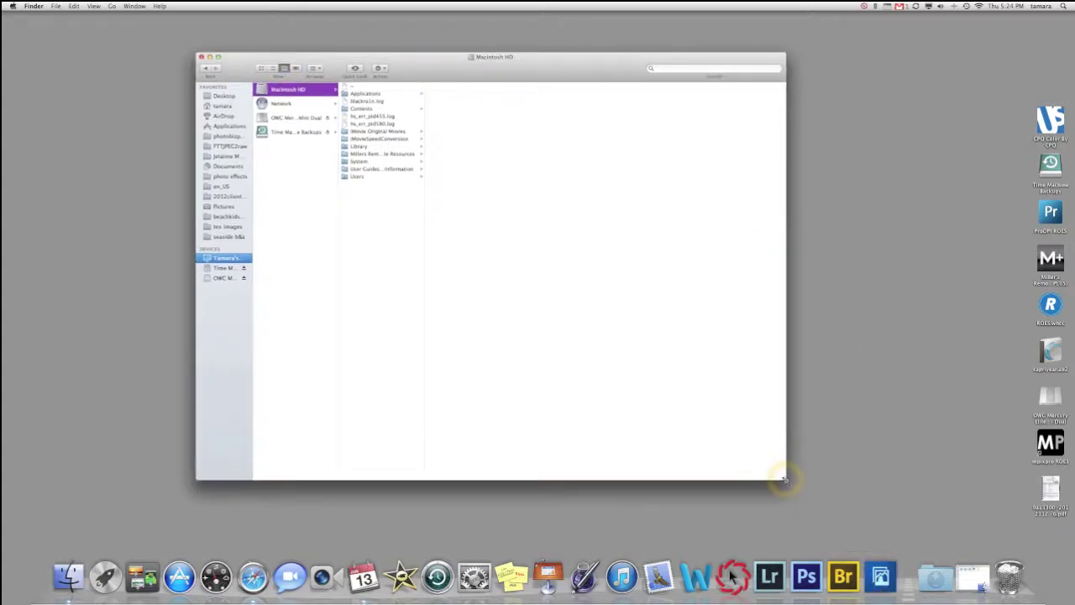
left_click_drag(784, 478, 947, 512)
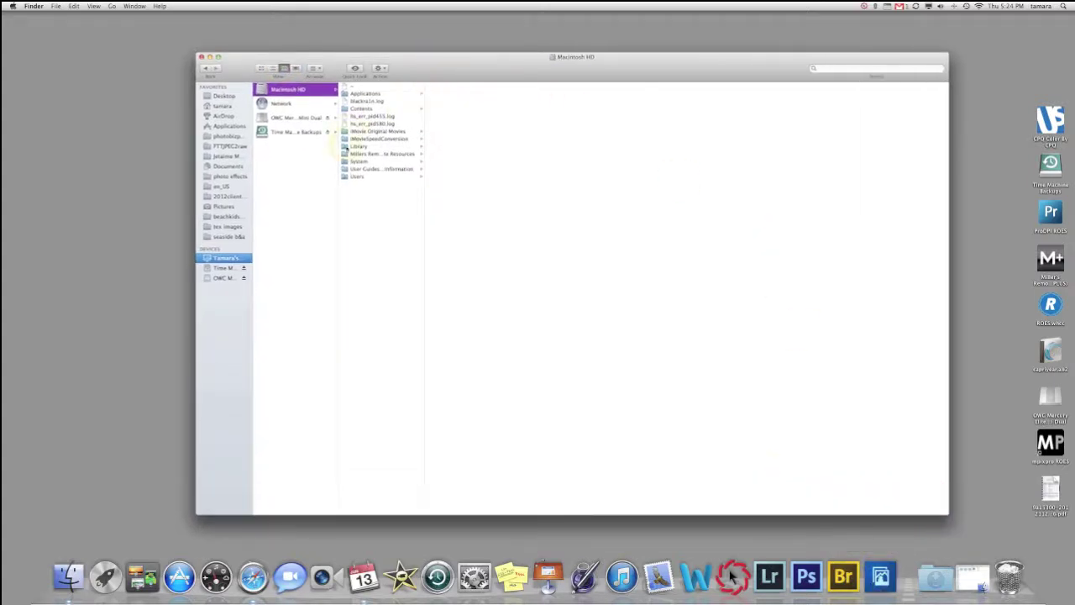
left_click(358, 148)
left_click(479, 87)
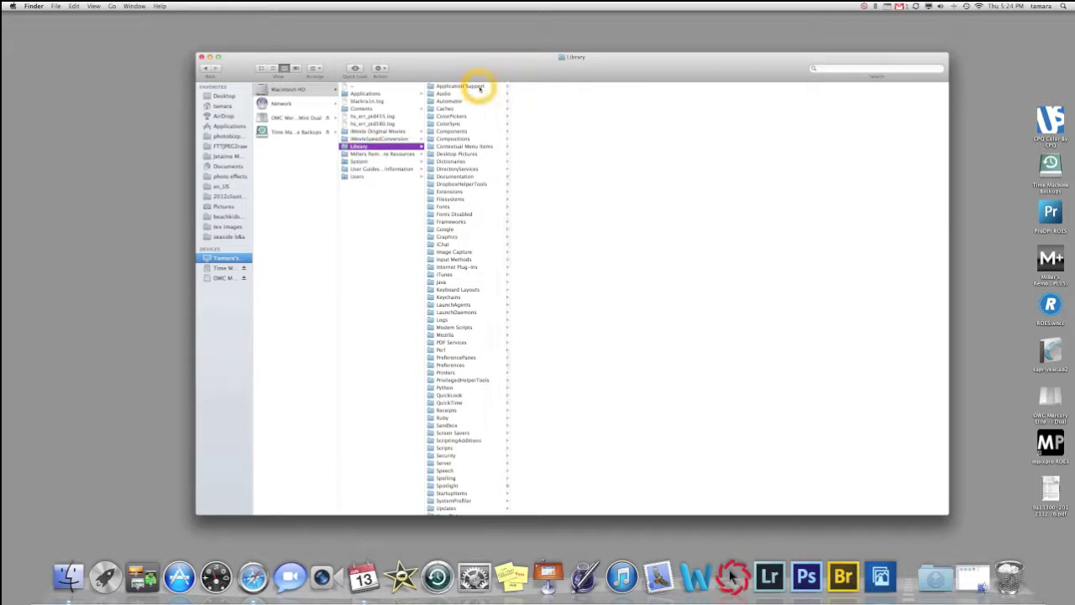
left_click(541, 87)
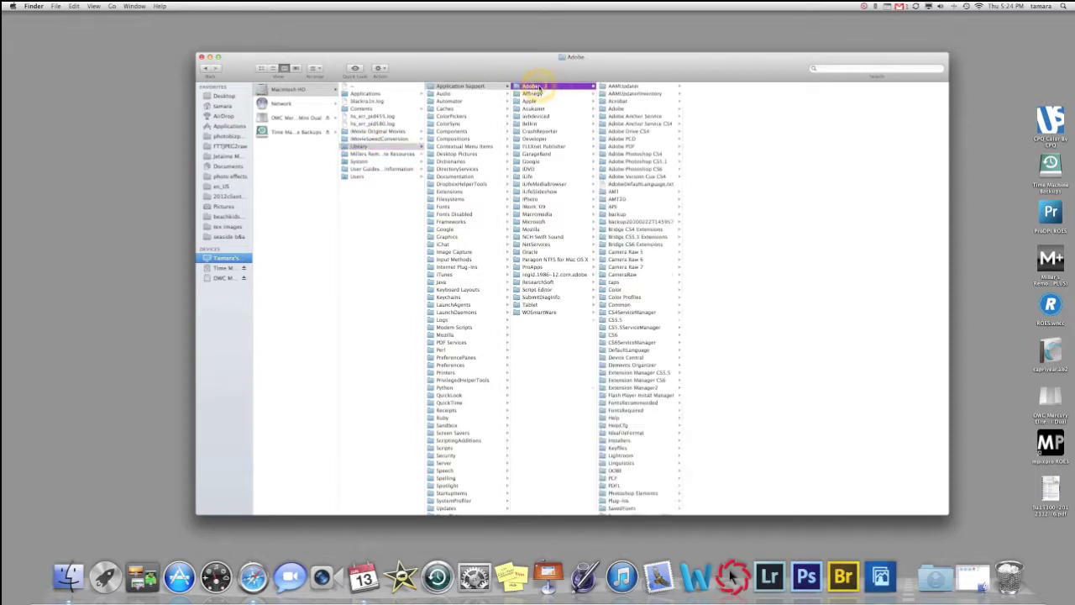
scroll(638, 504, "down", 1)
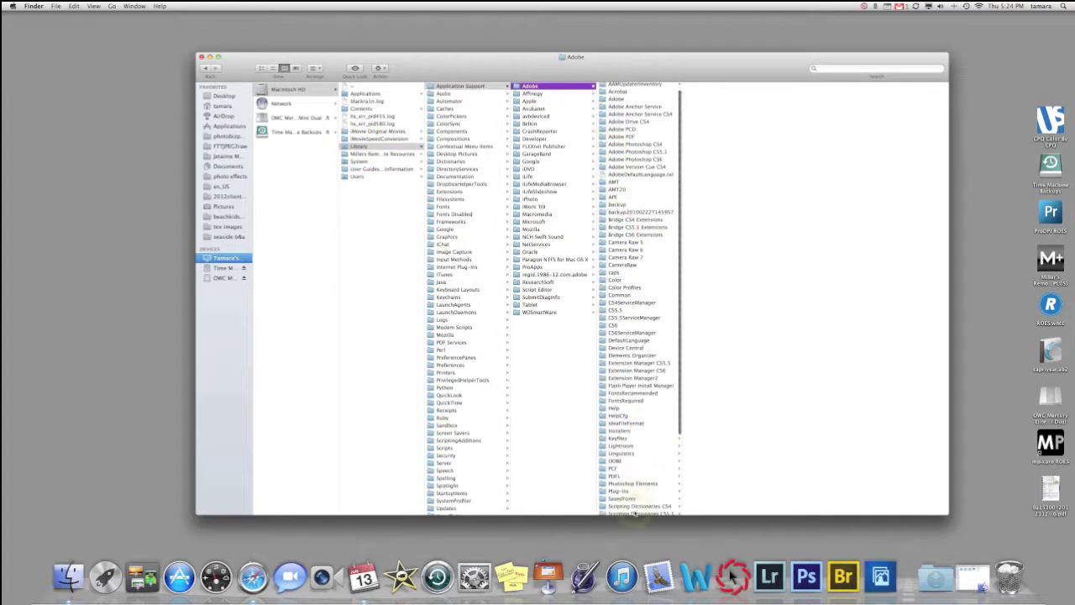
- Continue through Photoshop Elements > 10.0 > Photo Creations and open the photo effects folder
left_click(637, 485)
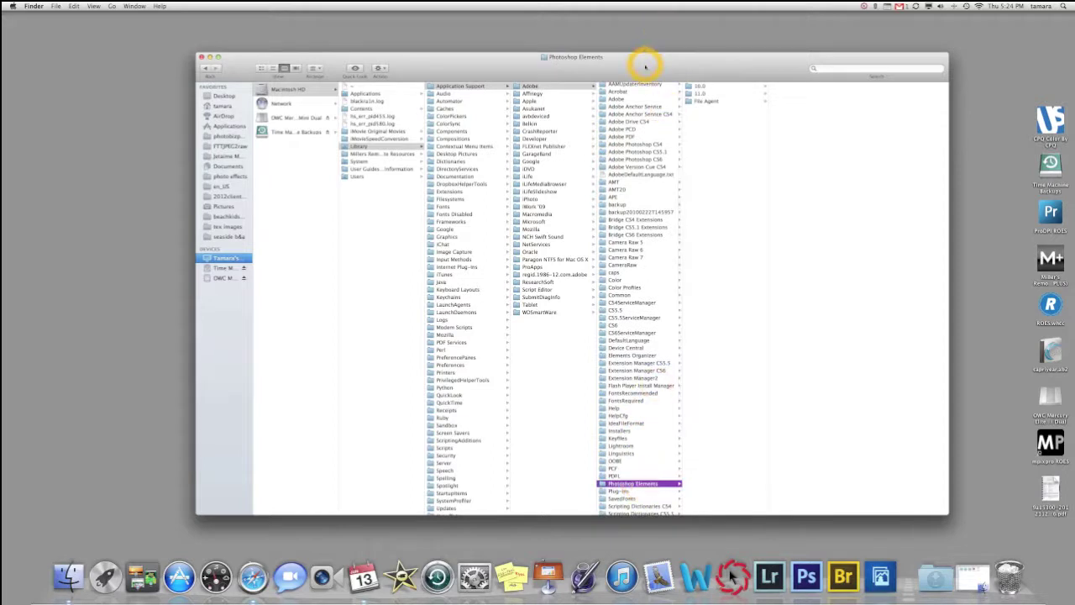
left_click_drag(643, 61, 526, 51)
left_click(579, 71)
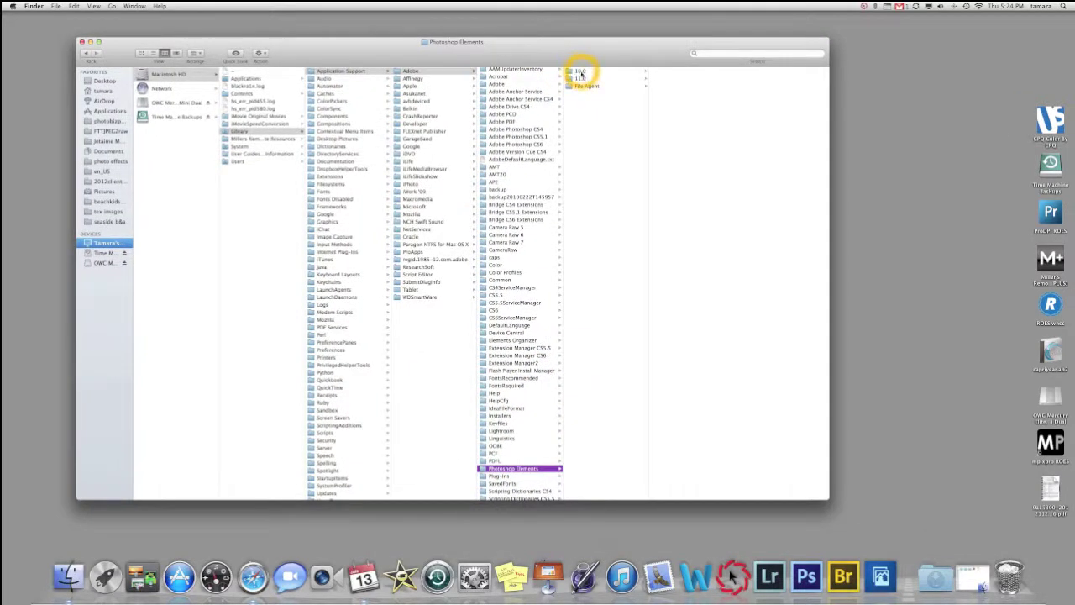
left_click(579, 70)
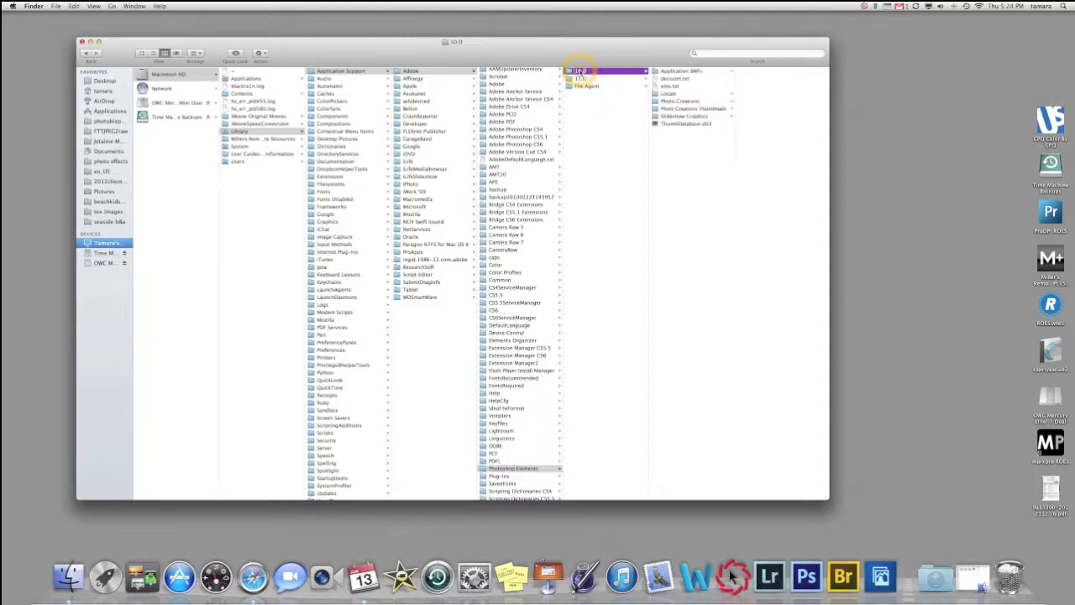
left_click(670, 102)
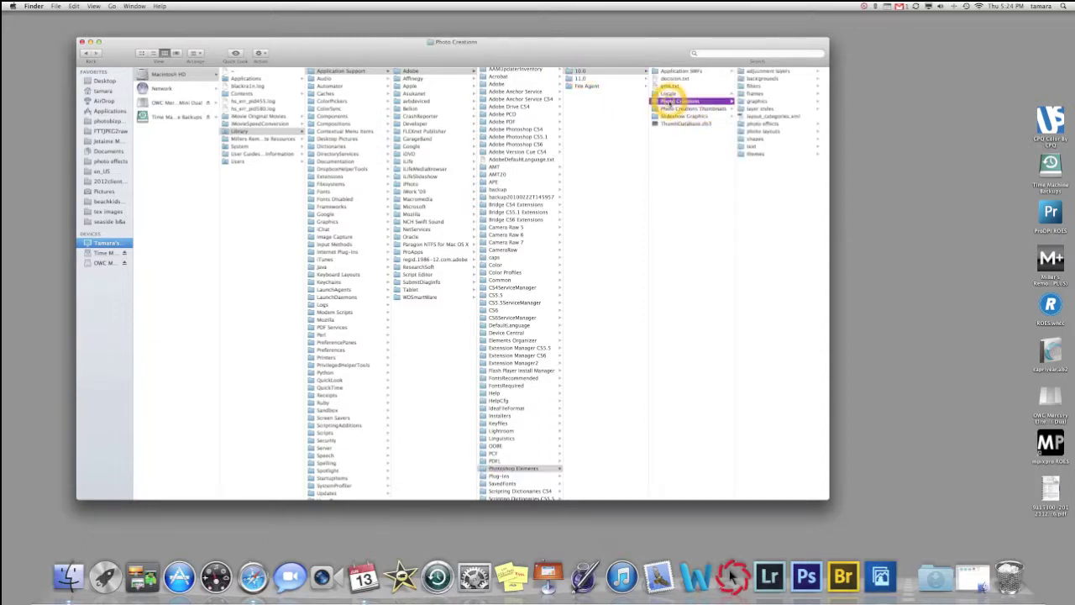
double_click(765, 124)
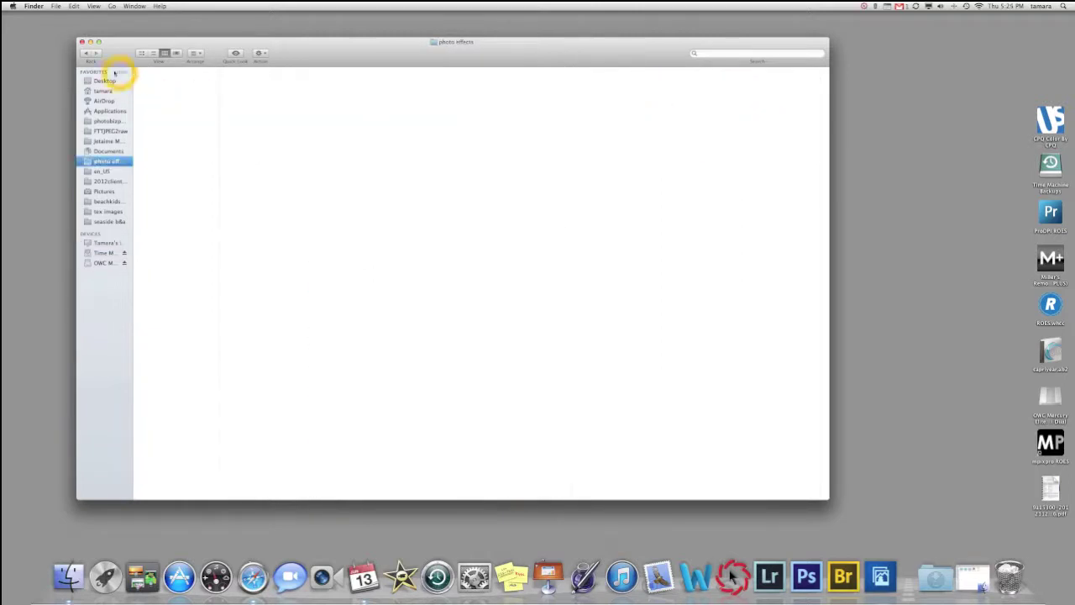
- Return to the photo effects column path and open the downloaded FTT Nostalgia PSE folder
left_click(86, 53)
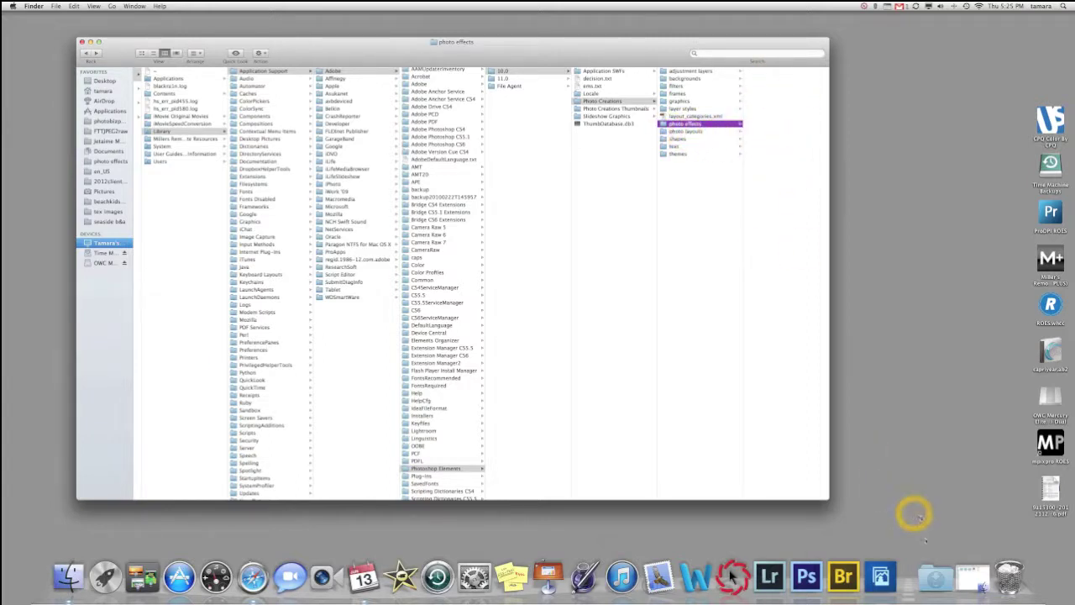
left_click(973, 578)
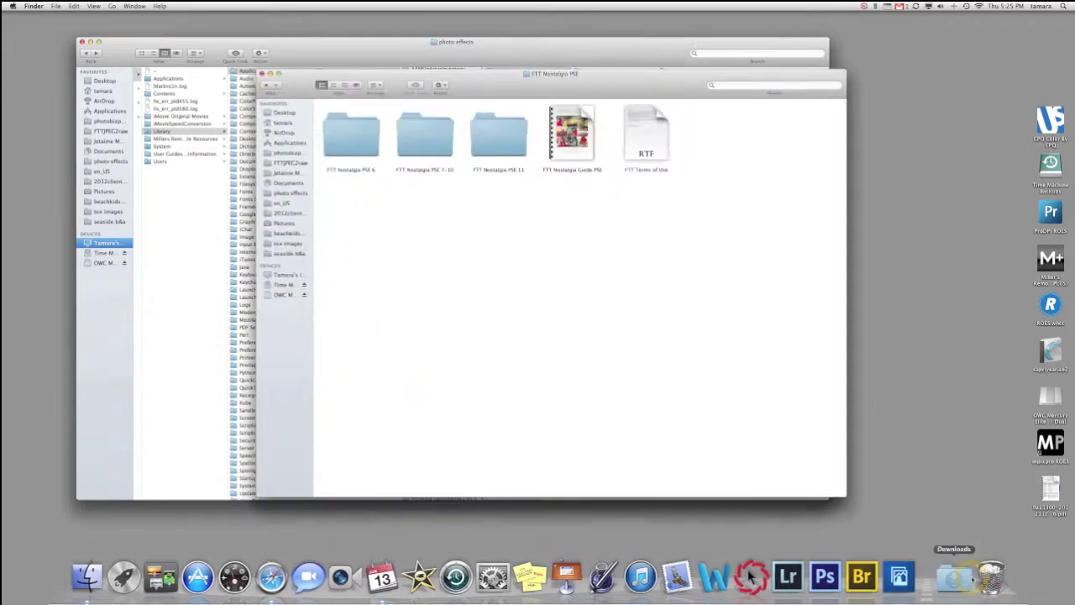
- Copy all 210 files in FTT Nostalgia PSE 7-10, then close the Nostalgia windows
left_click_drag(675, 76, 615, 42)
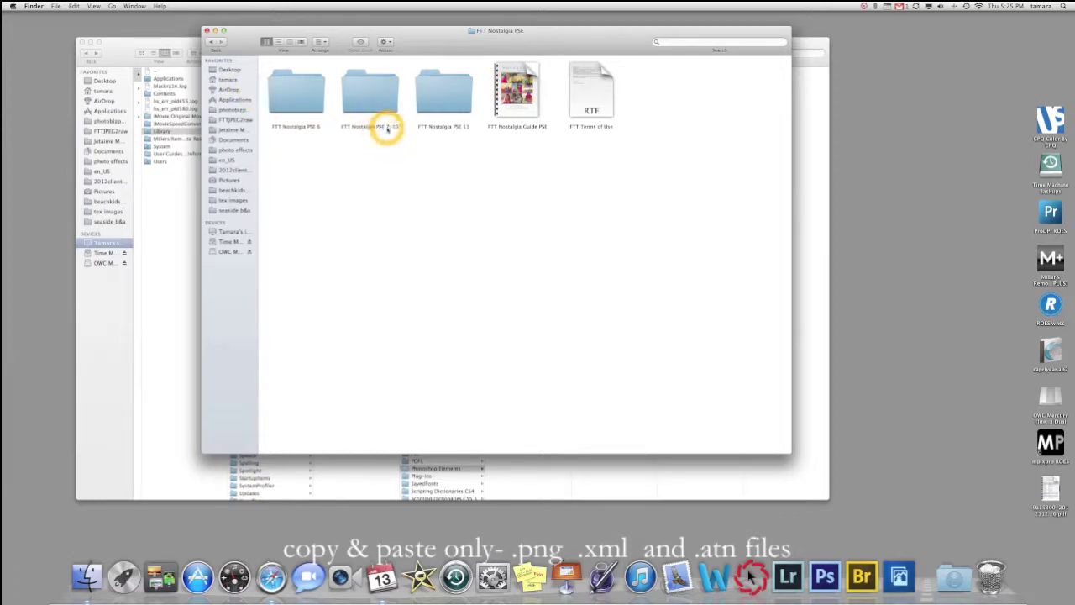
double_click(373, 95)
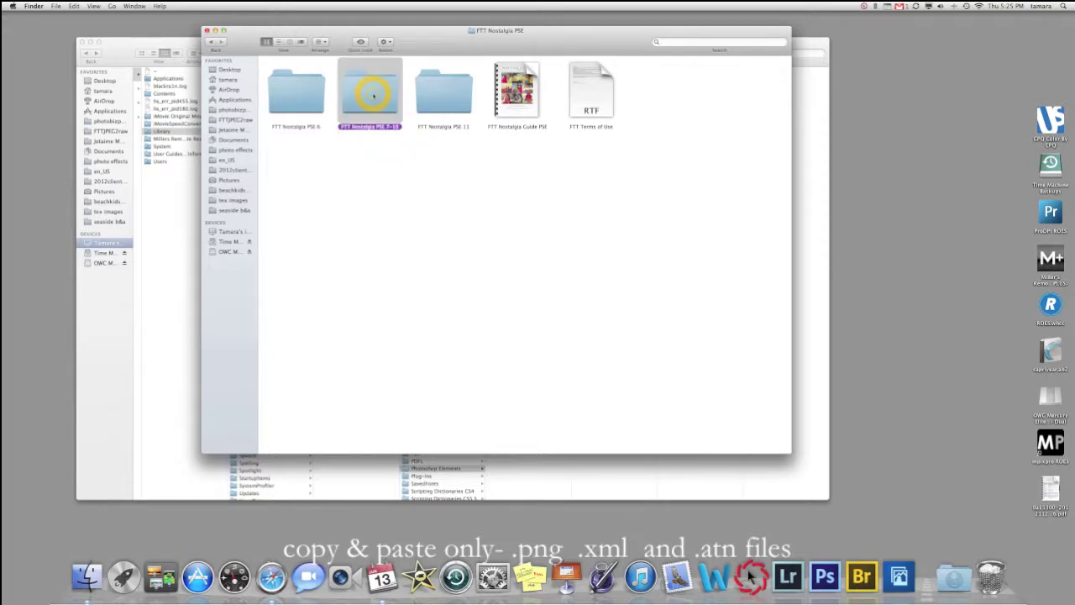
left_click(288, 91)
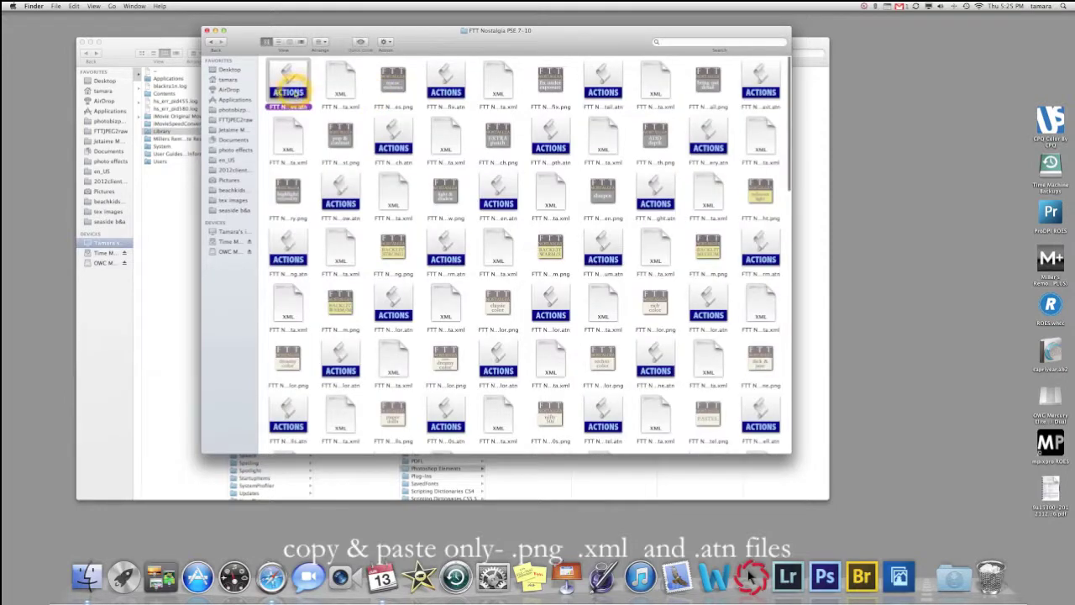
key("super+a")
right_click(288, 91)
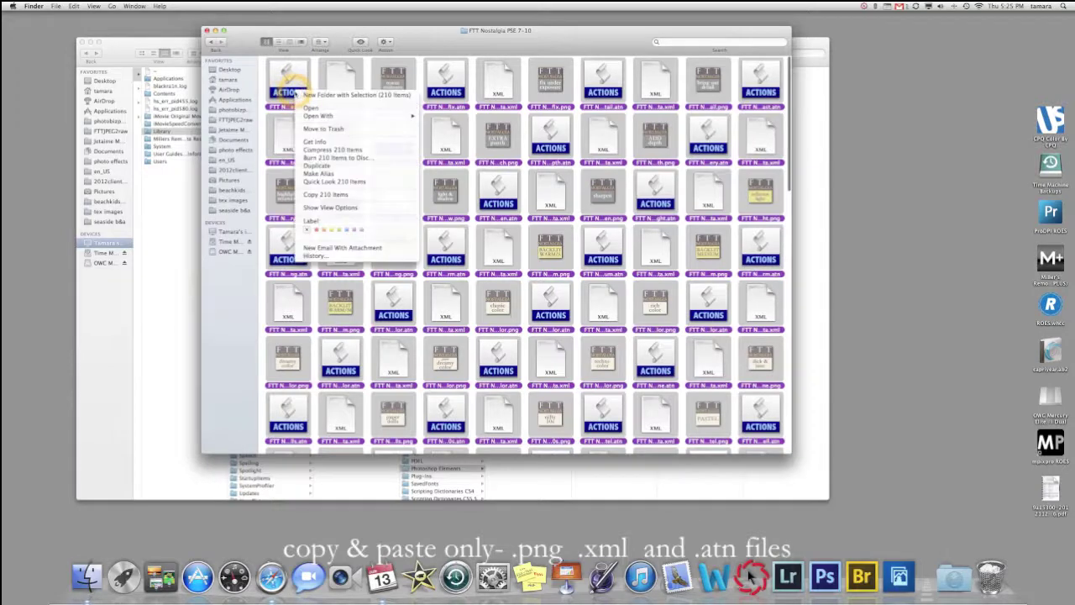
left_click(340, 195)
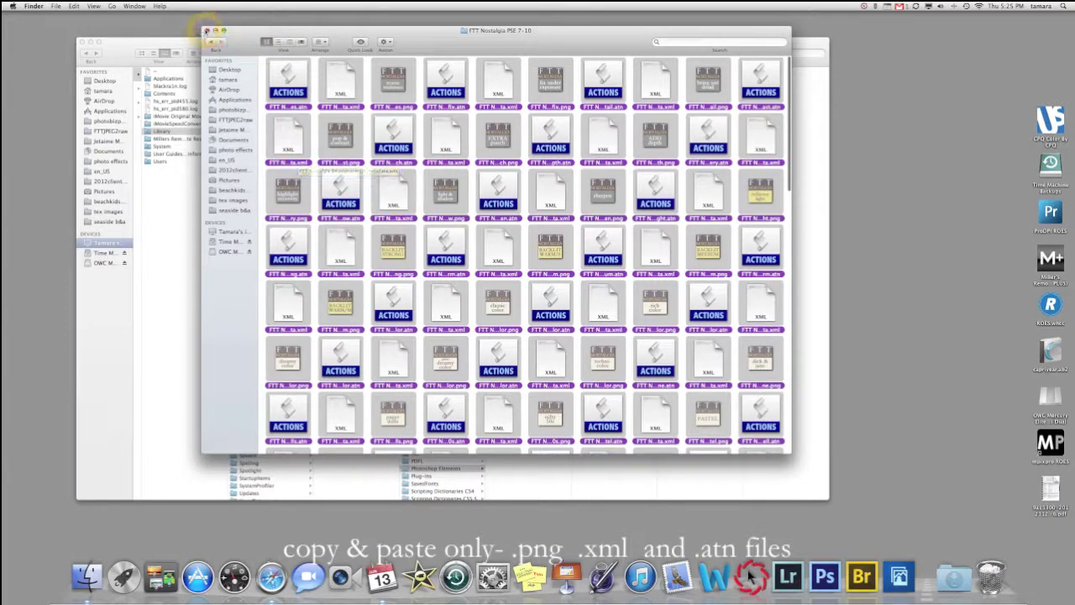
left_click(207, 31)
left_click(775, 165)
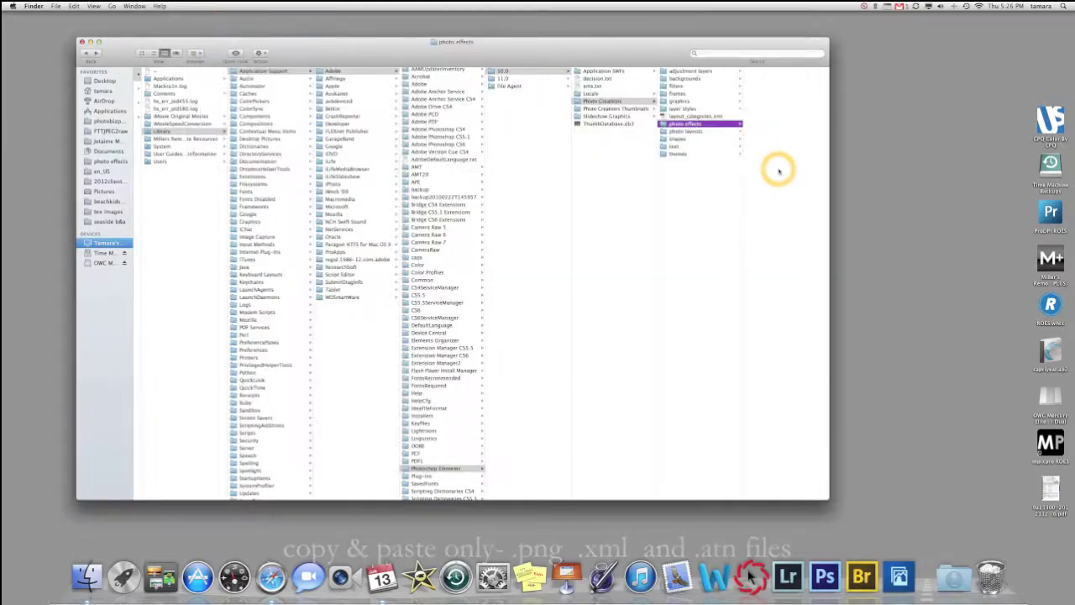
- Paste the copied Nostalgia files into photo effects, then go back to Photo Creations
right_click(778, 168)
left_click(794, 197)
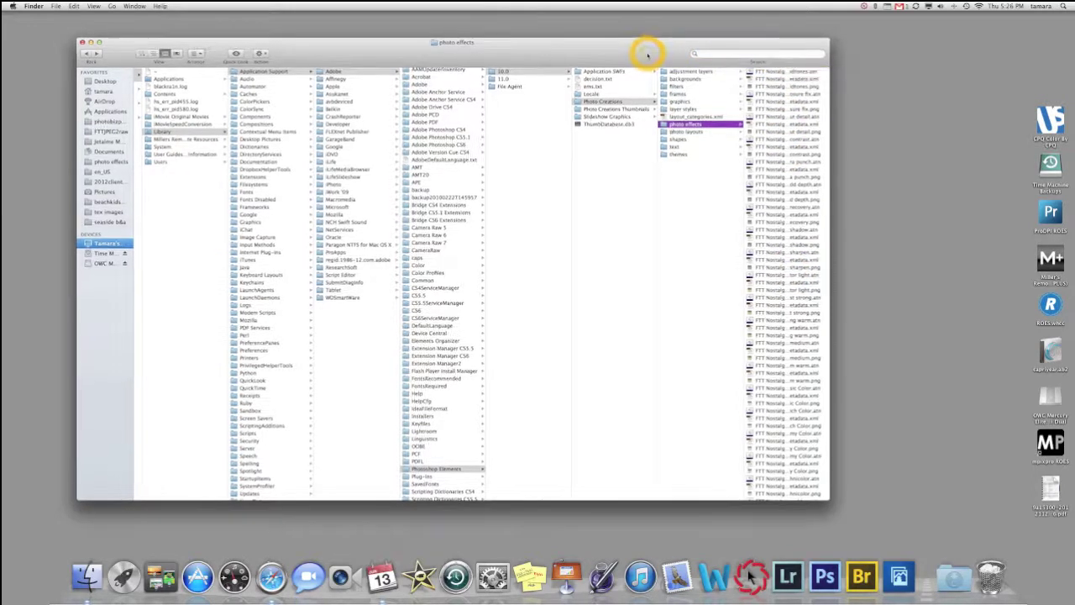
left_click_drag(653, 47, 693, 55)
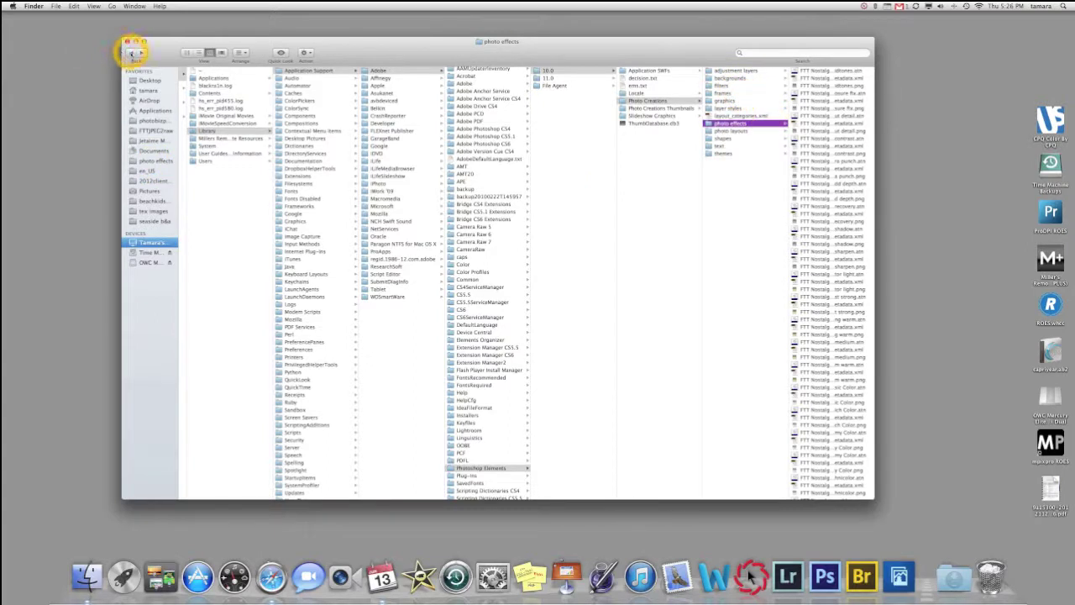
left_click(131, 53)
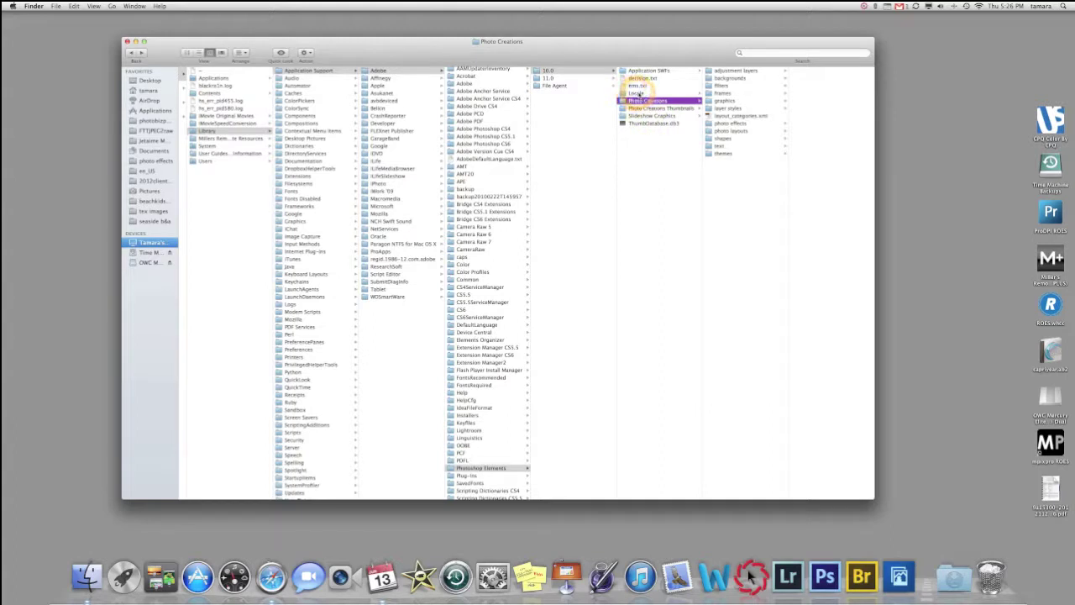
- Trash MediaDatabase.db3 from the Locale > en_US folder and close the Finder window
left_click(640, 93)
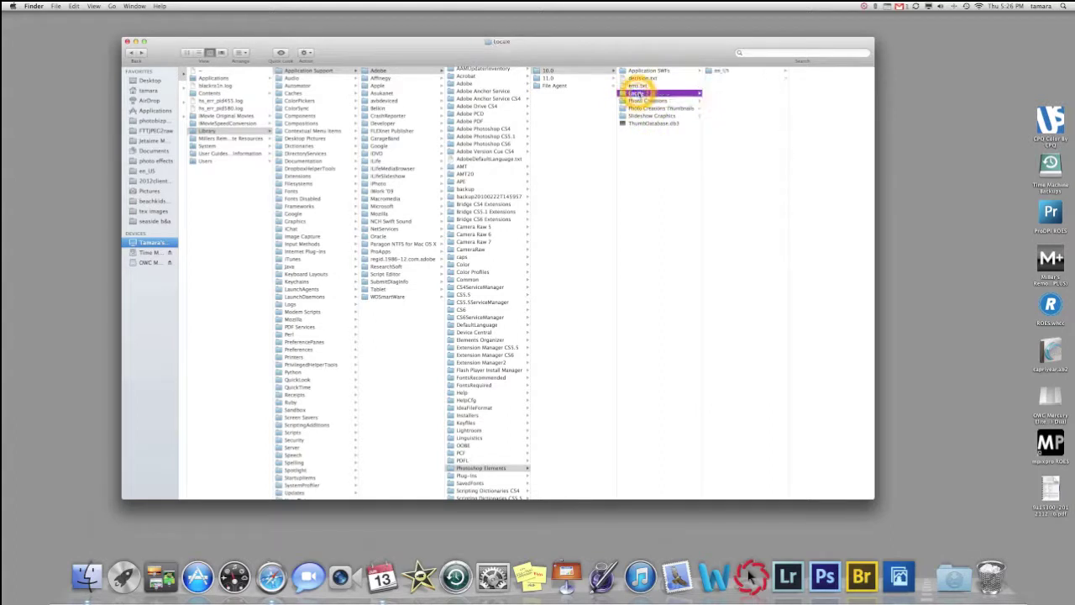
left_click(721, 71)
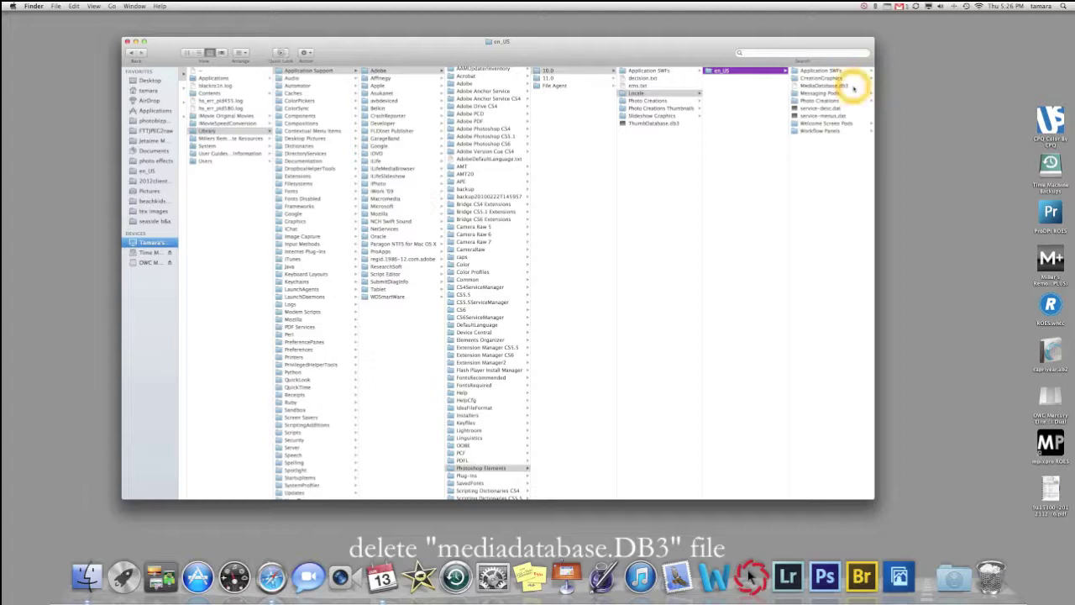
right_click(838, 86)
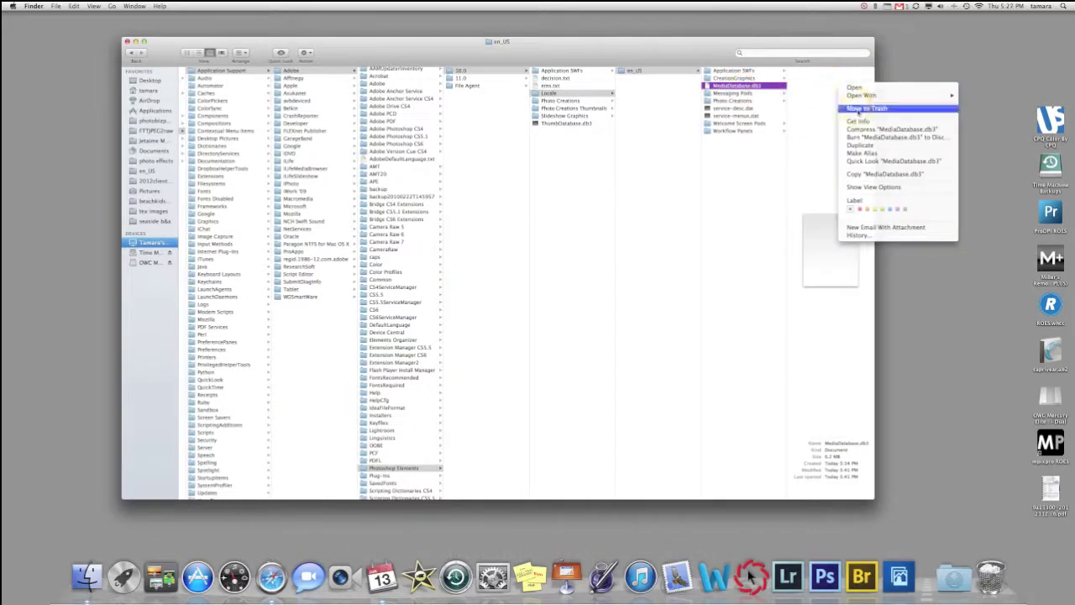
left_click(857, 110)
left_click(859, 111)
left_click(858, 110)
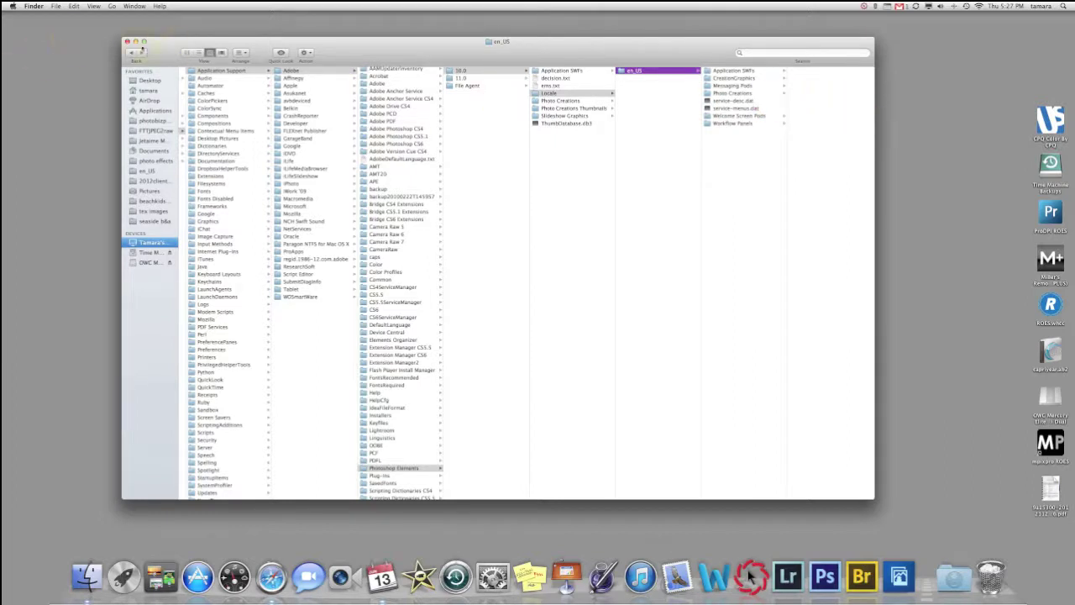
left_click(127, 41)
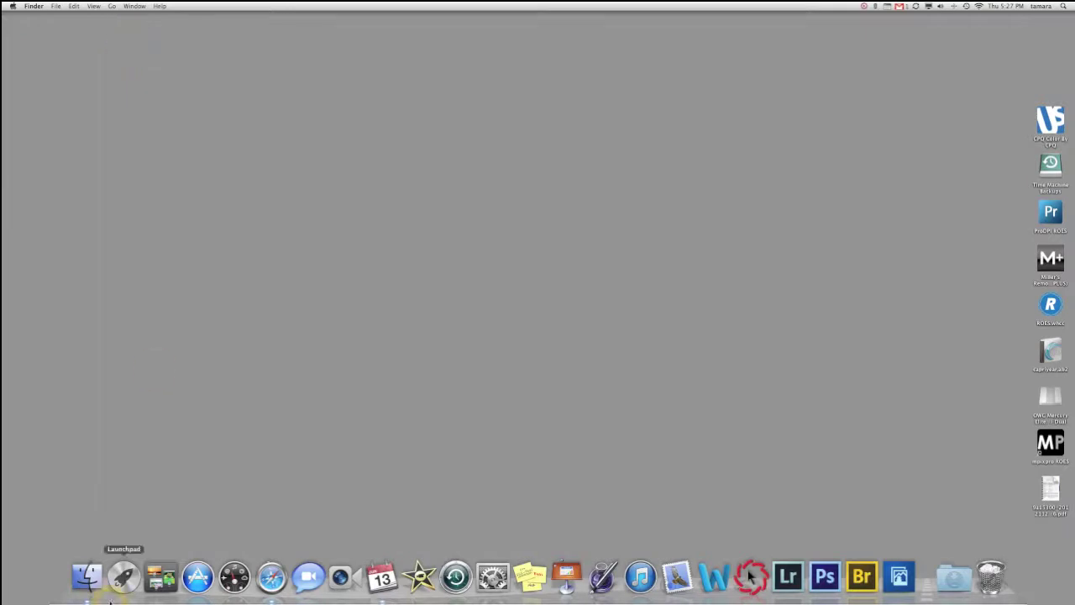
- Launch Photoshop Elements 10 into the Full Edit Editor with the Artistic effects showing
left_click(899, 577)
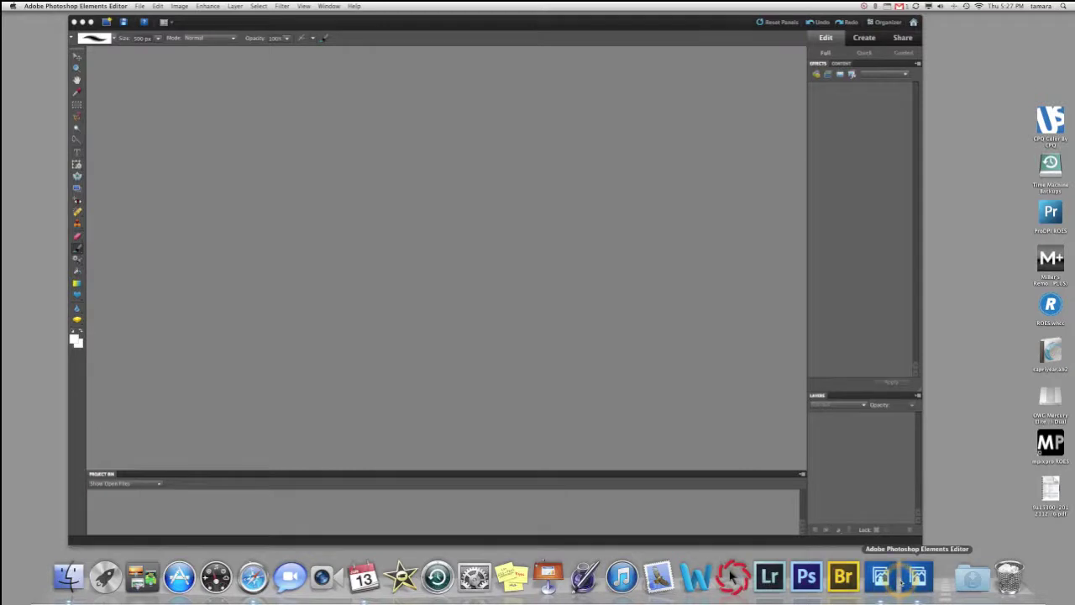
left_click(852, 406)
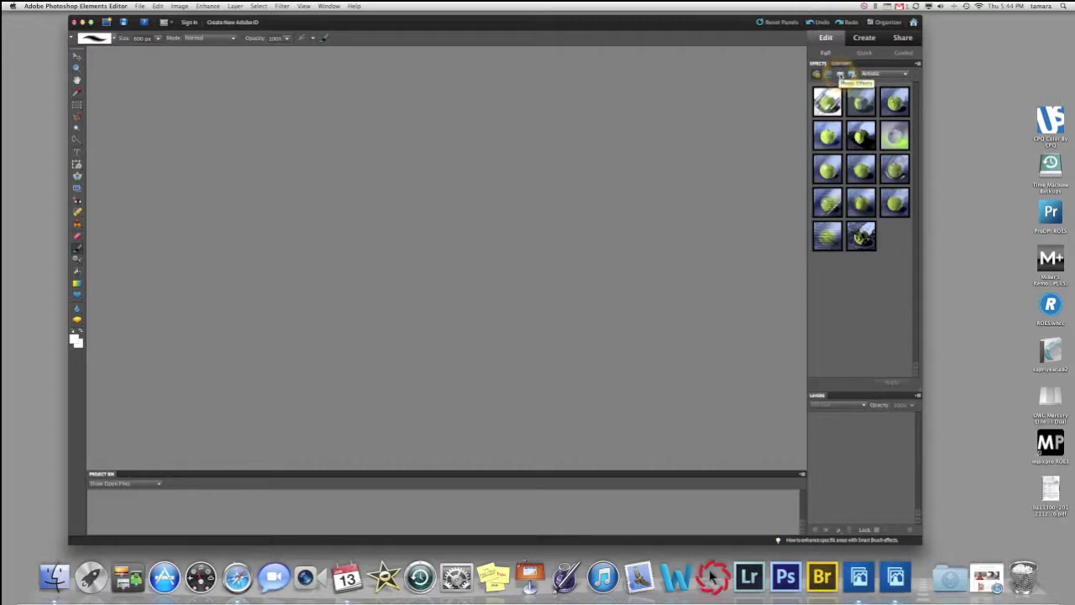
- Switch the Effects panel to Photo Effects and filter it to the FTT Nostalgia category
left_click(840, 75)
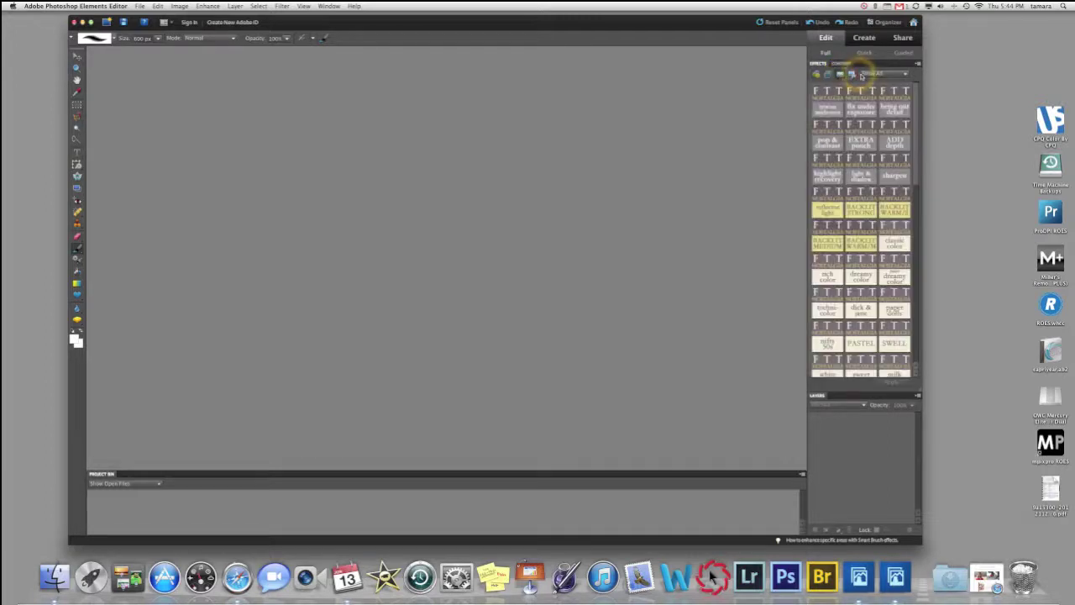
left_click(874, 73)
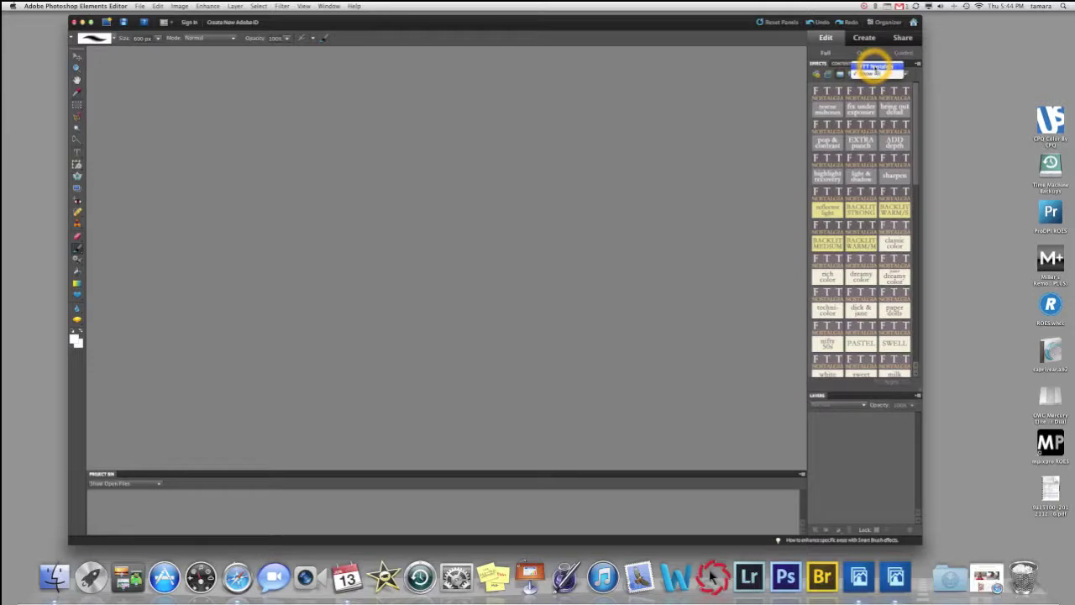
left_click(873, 67)
left_click(873, 67)
scroll(865, 168, "down", 10)
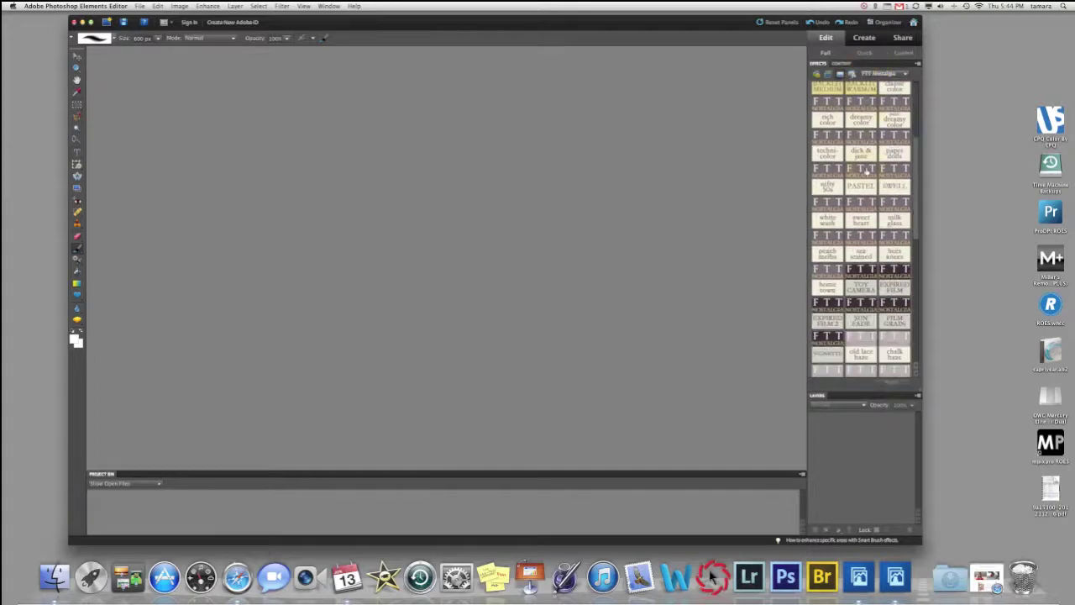
scroll(865, 173, "down", 4)
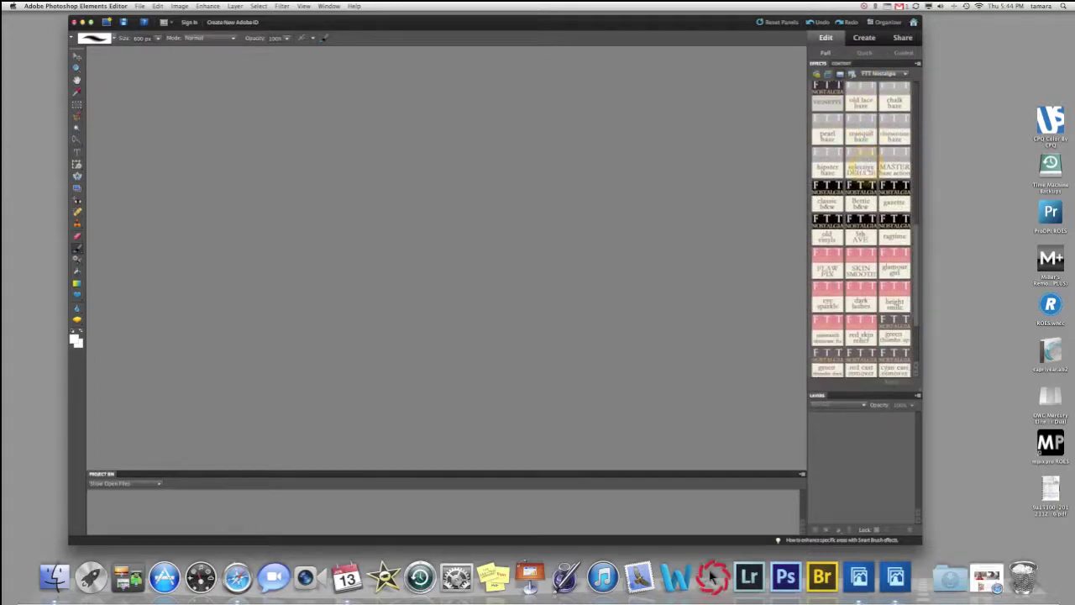
scroll(865, 172, "up", 5)
scroll(866, 171, "up", 6)
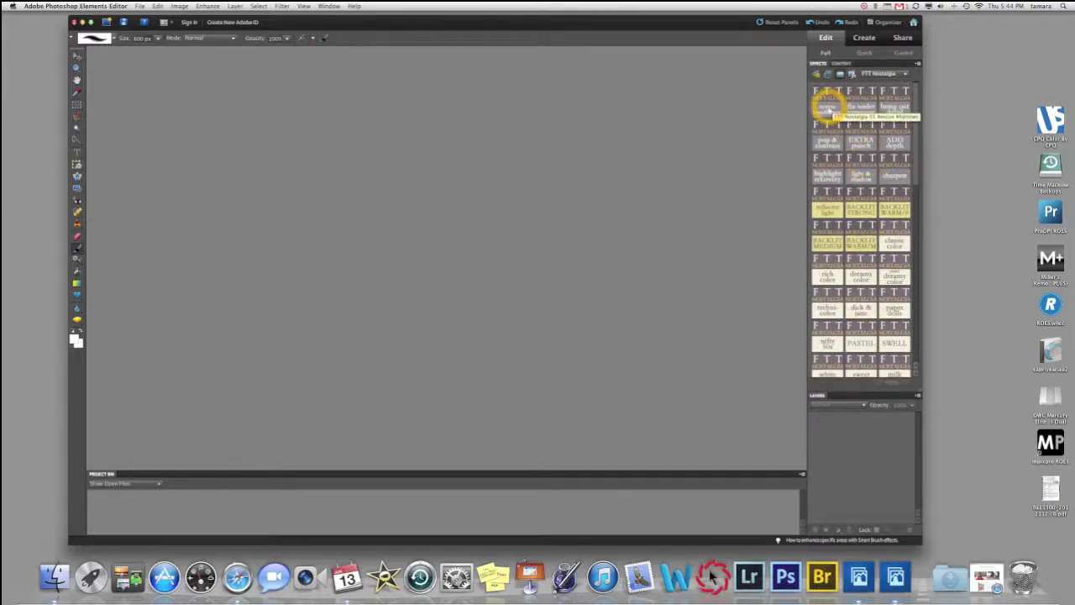
- Check Nostalgia effect names such as Backlit medium warm, Extra punch and Backlit strong
left_click(828, 110)
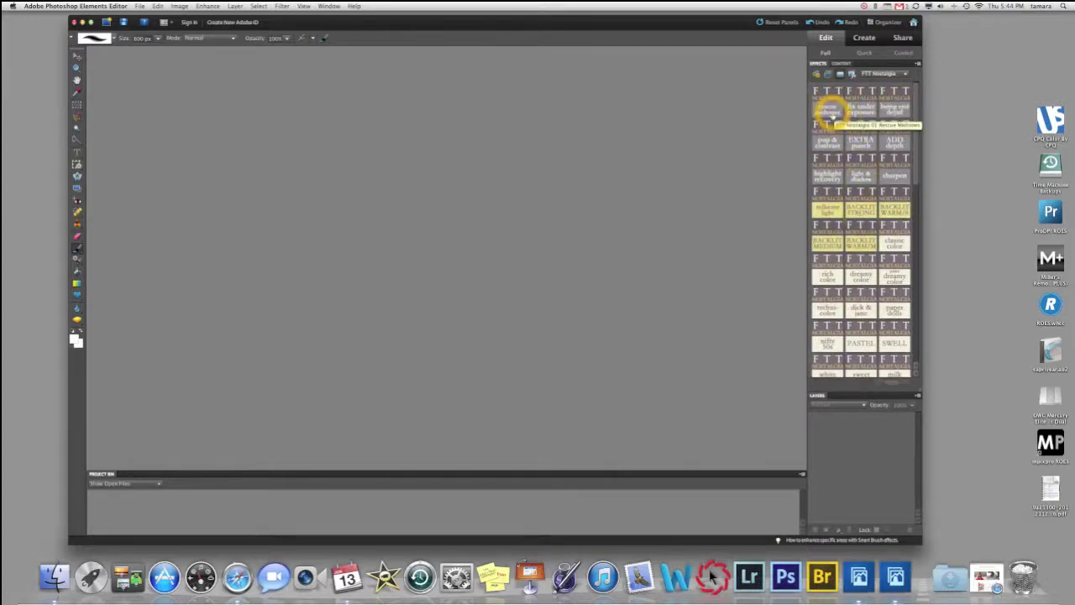
left_click(873, 256)
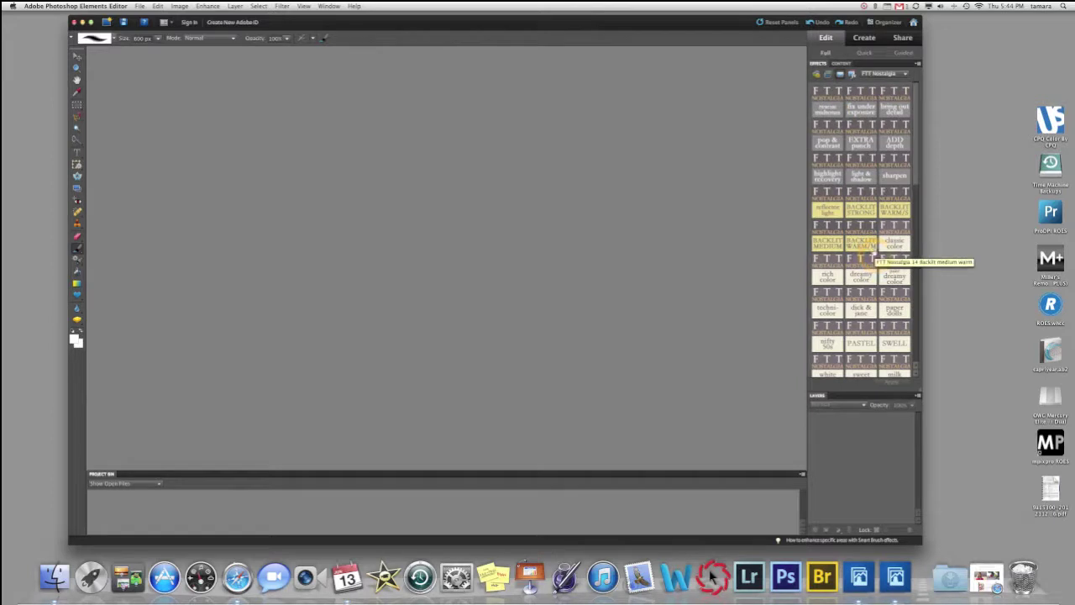
left_click(848, 136)
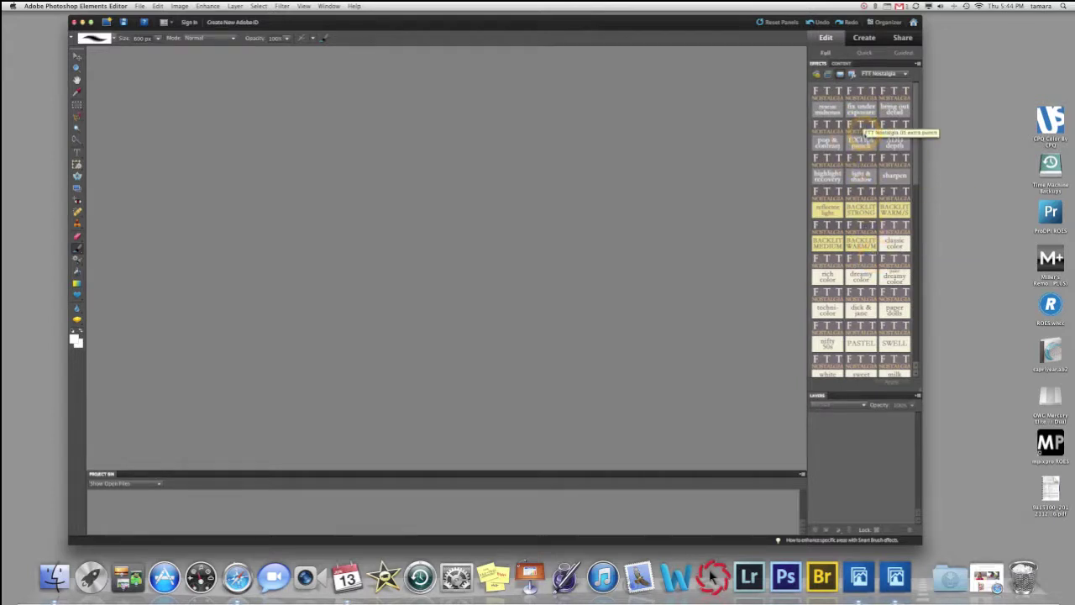
left_click(857, 131)
left_click(858, 204)
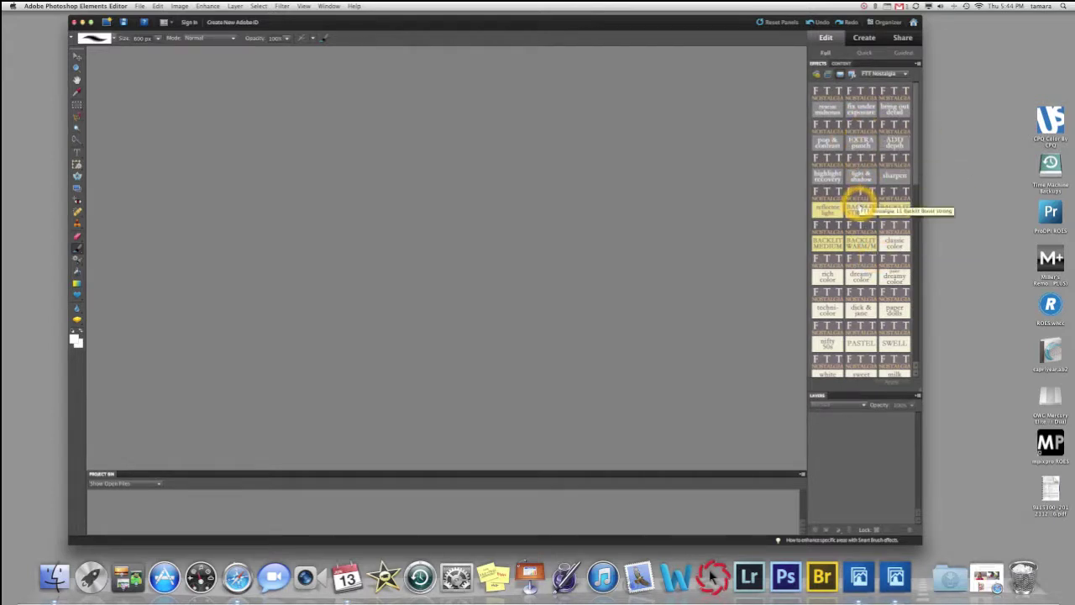
left_click(858, 207)
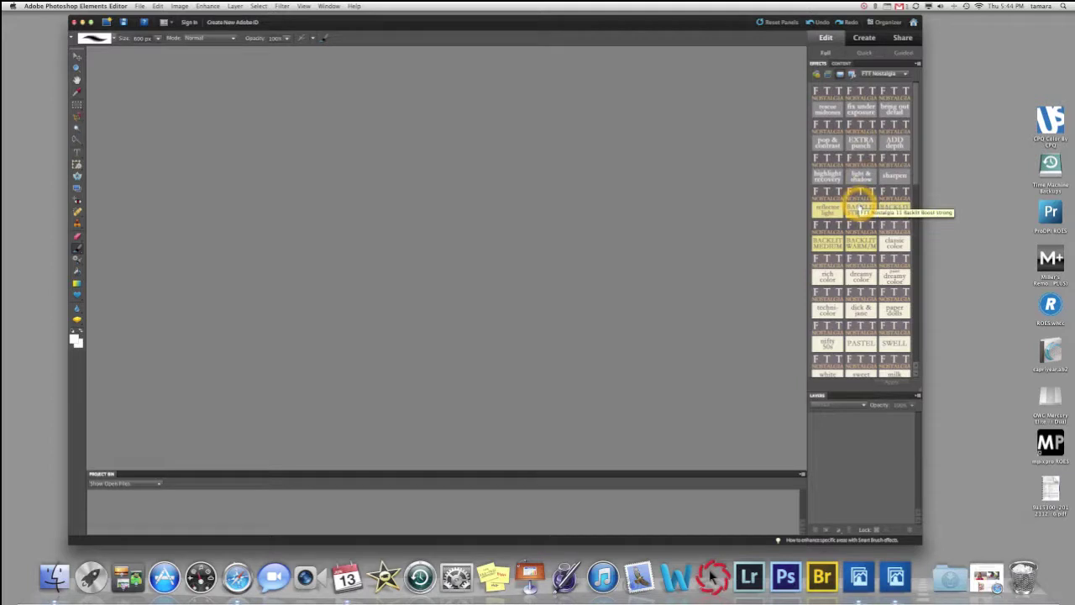
left_click(857, 208)
left_click(858, 207)
left_click(858, 207)
left_click(858, 208)
left_click(858, 208)
left_click(857, 208)
left_click(858, 208)
left_click(857, 208)
- Open the newborn photo DSC_1741.jpg through File > Open
left_click(140, 6)
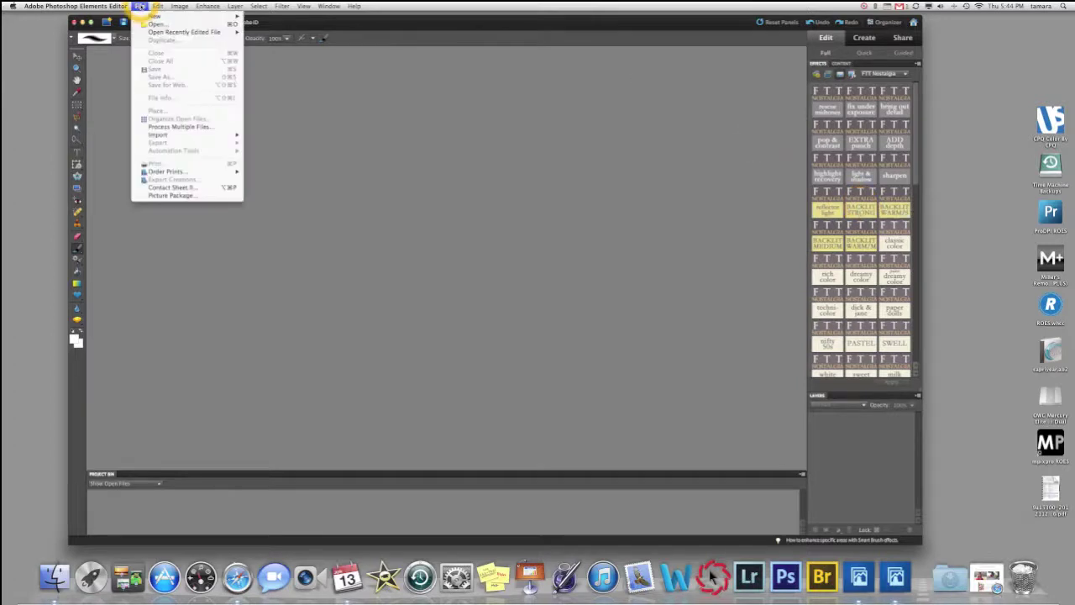
left_click(145, 24)
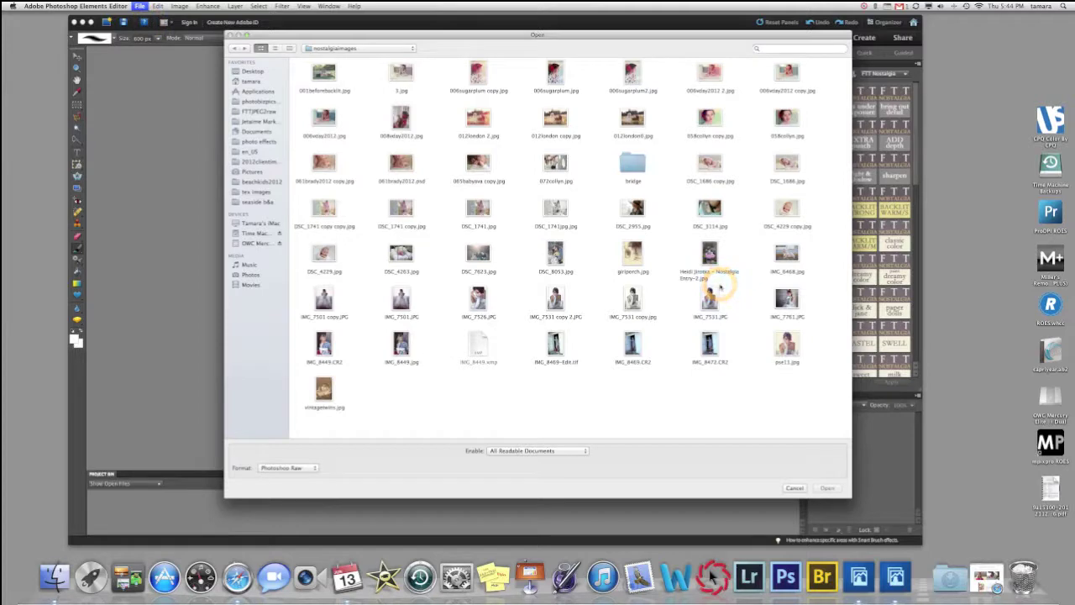
double_click(481, 207)
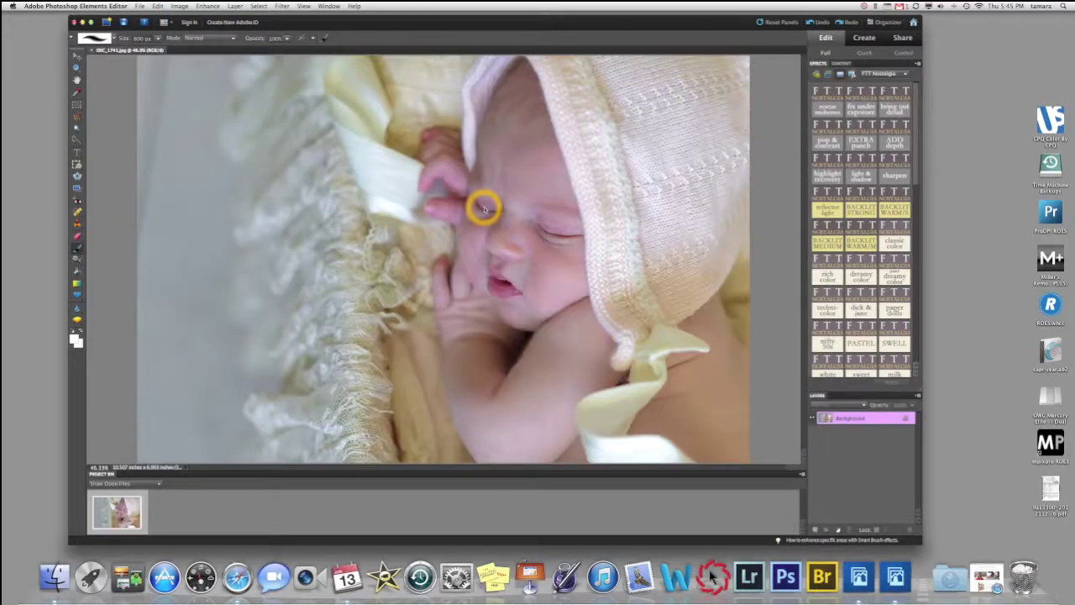
- Apply the Peach Melba effect from the Nostalgia list to the photo
scroll(870, 276, "down", 3)
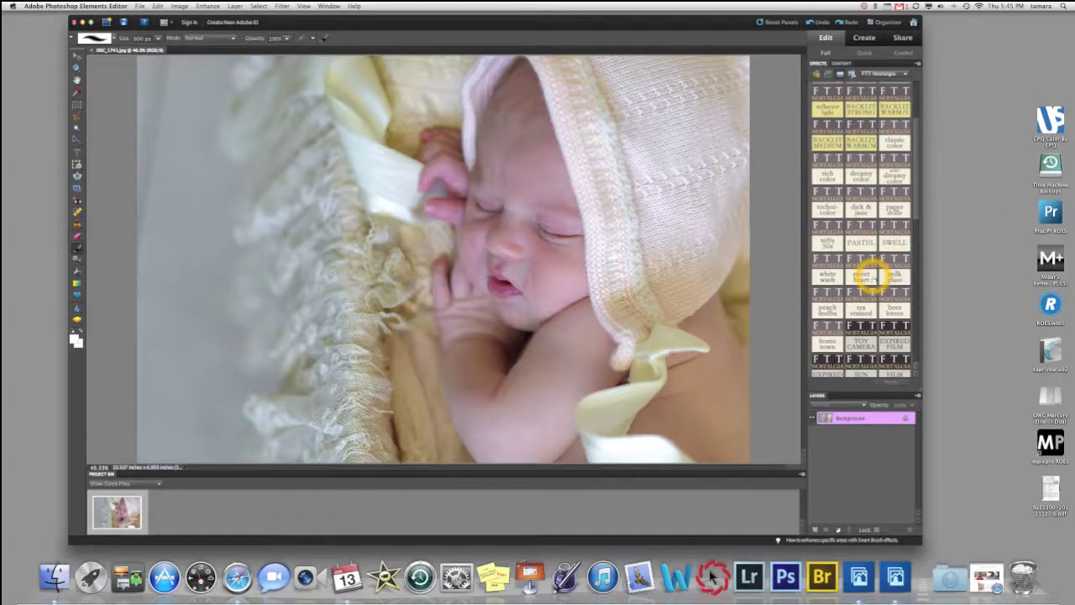
scroll(870, 277, "down", 6)
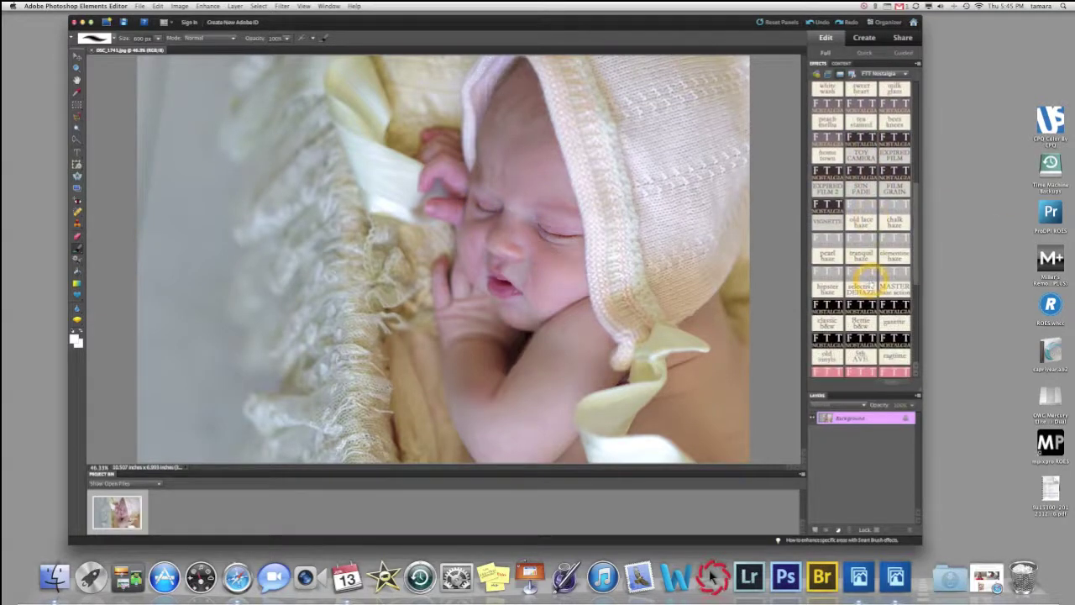
scroll(870, 281, "up", 2)
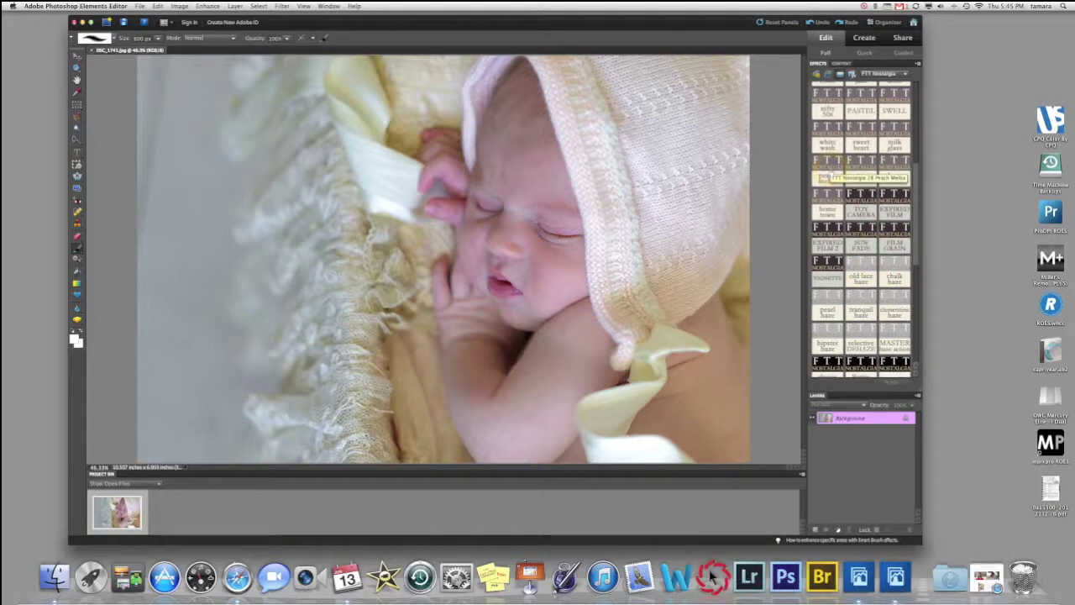
double_click(827, 172)
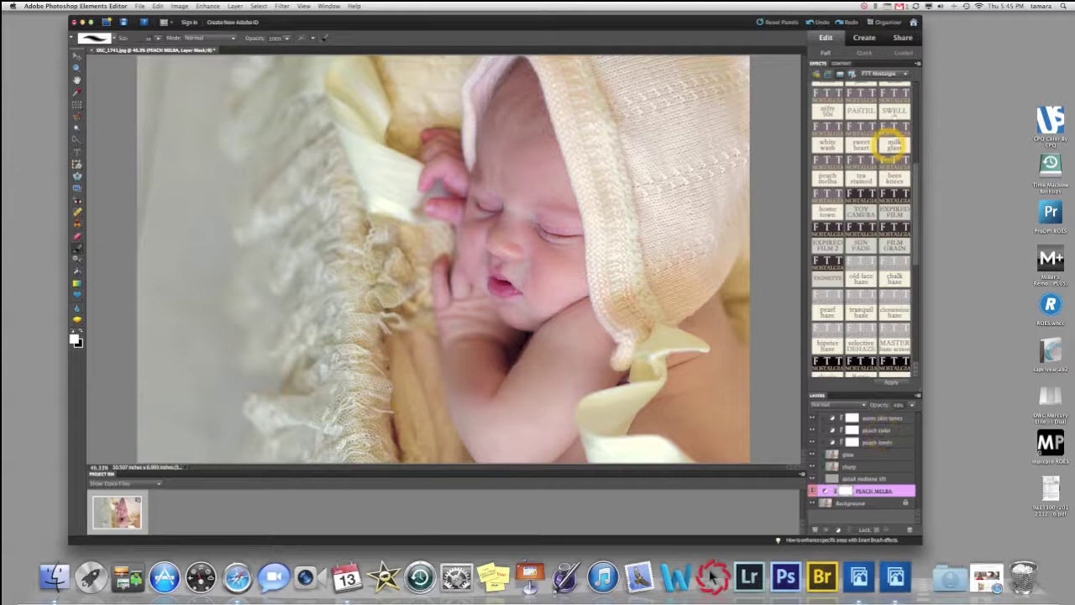
- Toggle the Background layer to compare the original photo with the Peach Melba result
scroll(868, 193, "down", 5)
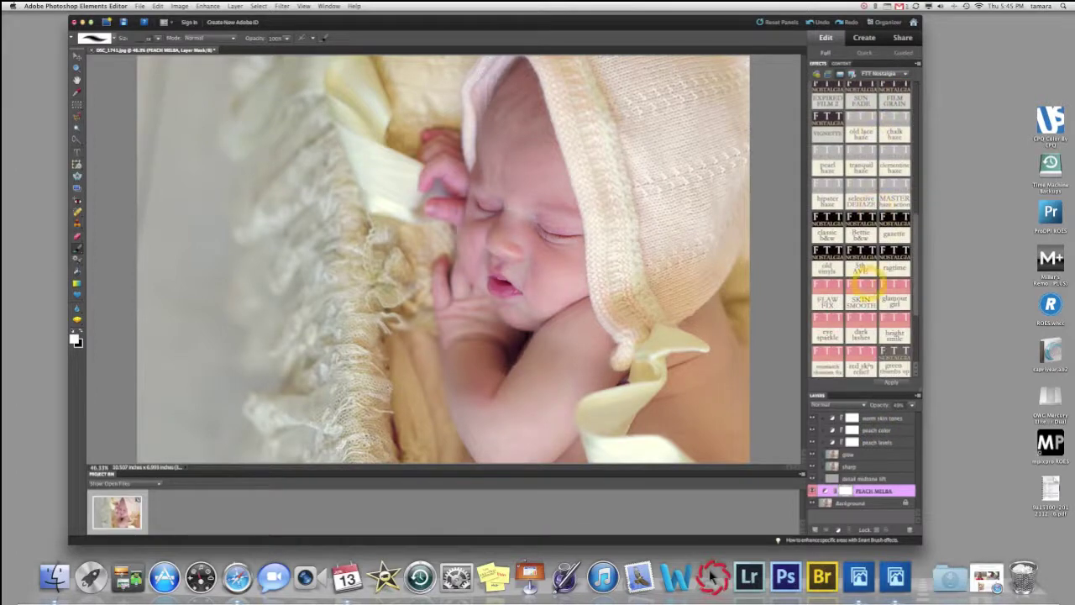
left_click(811, 502, "alt")
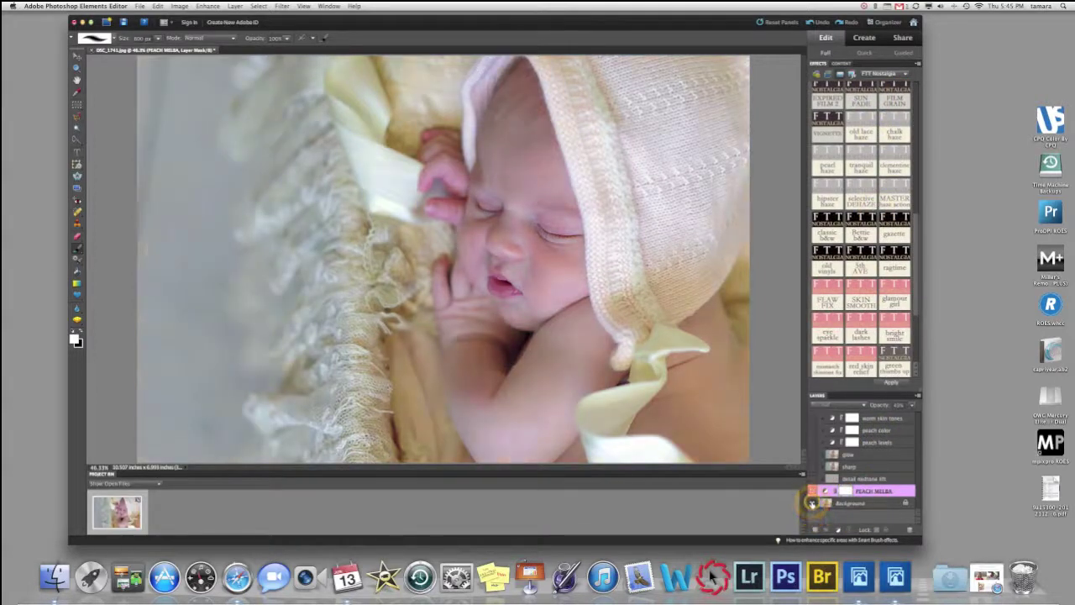
left_click(812, 502, "alt")
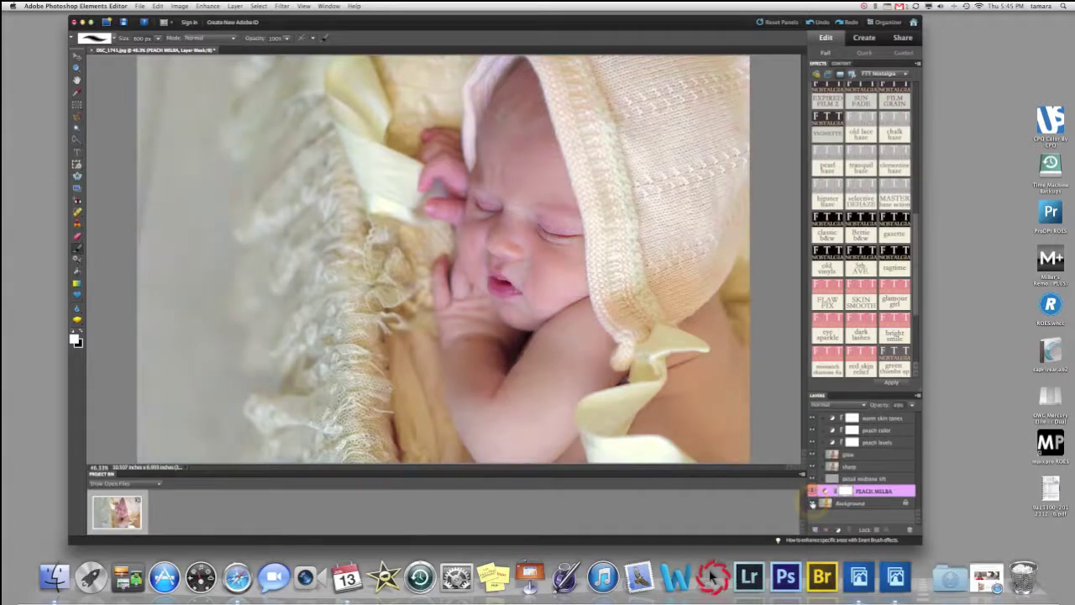
left_click_drag(917, 211, 912, 84)
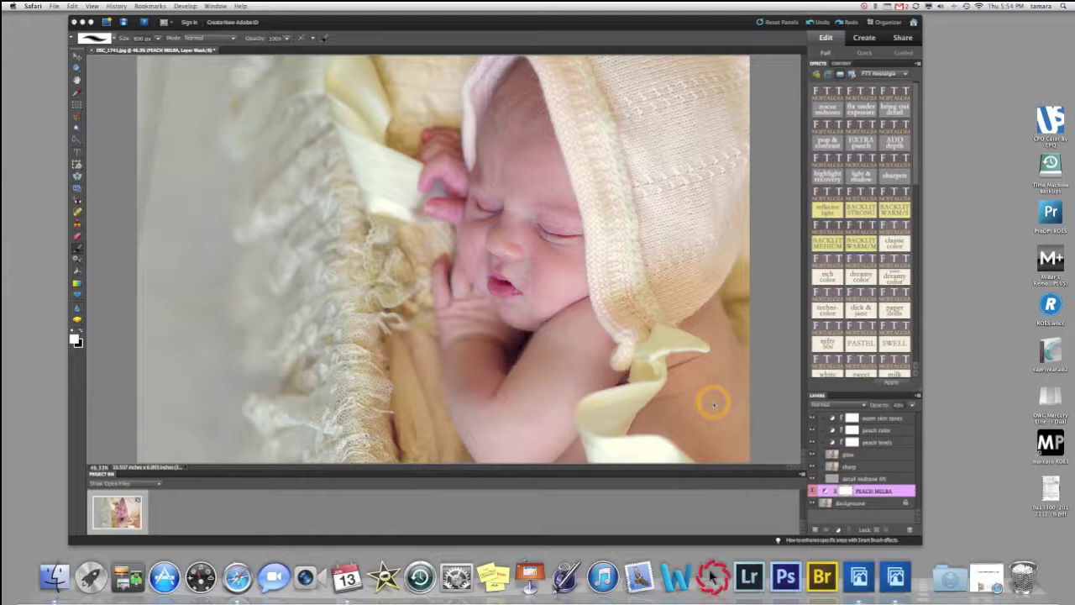
- Open the FTT Nostalgia guide in Safari's full-screen issuu reader at the contents and Installation for PSE 6-10 pages
left_click(987, 578)
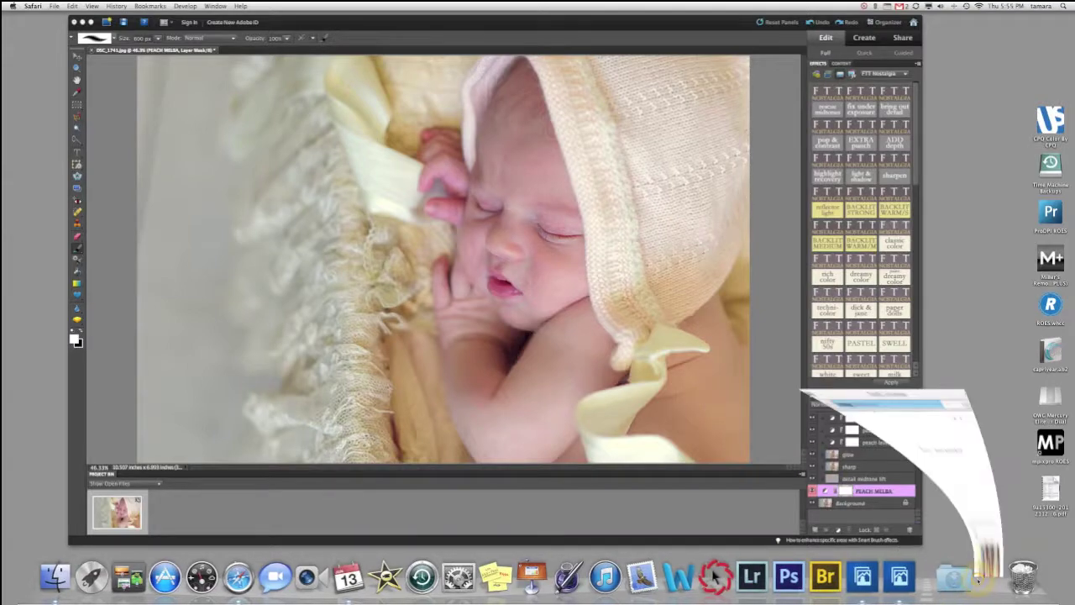
scroll(701, 333, "up", 15)
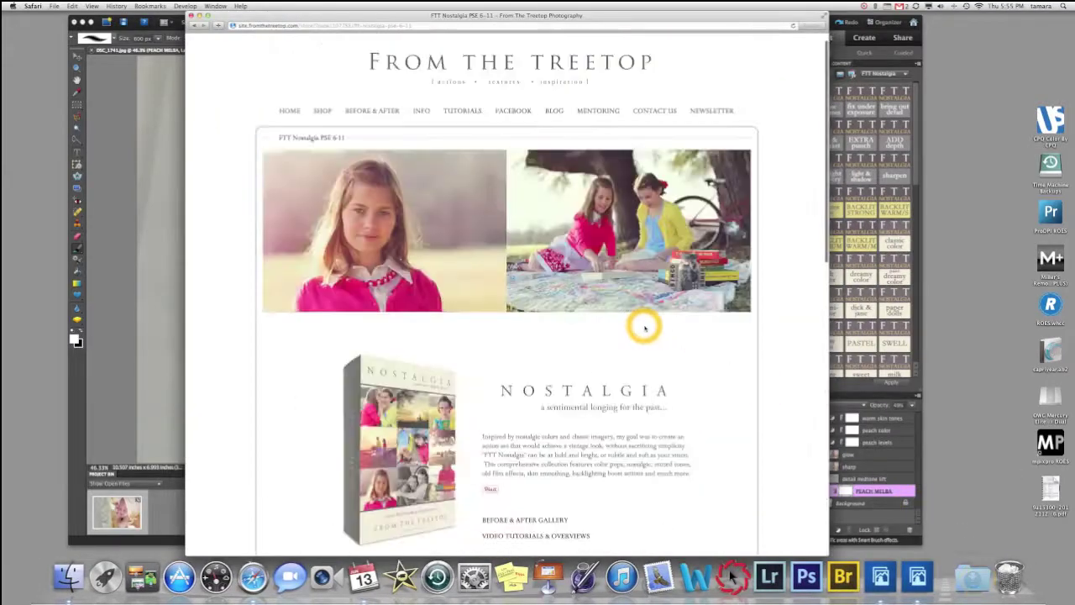
left_click(586, 235)
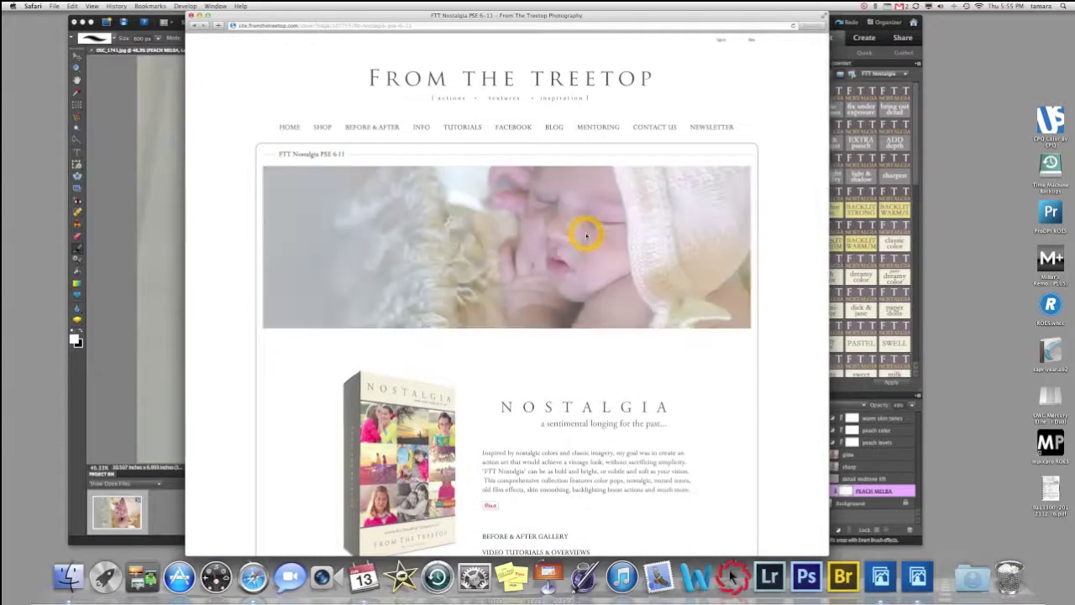
scroll(583, 234, "down", 20)
left_click(581, 301)
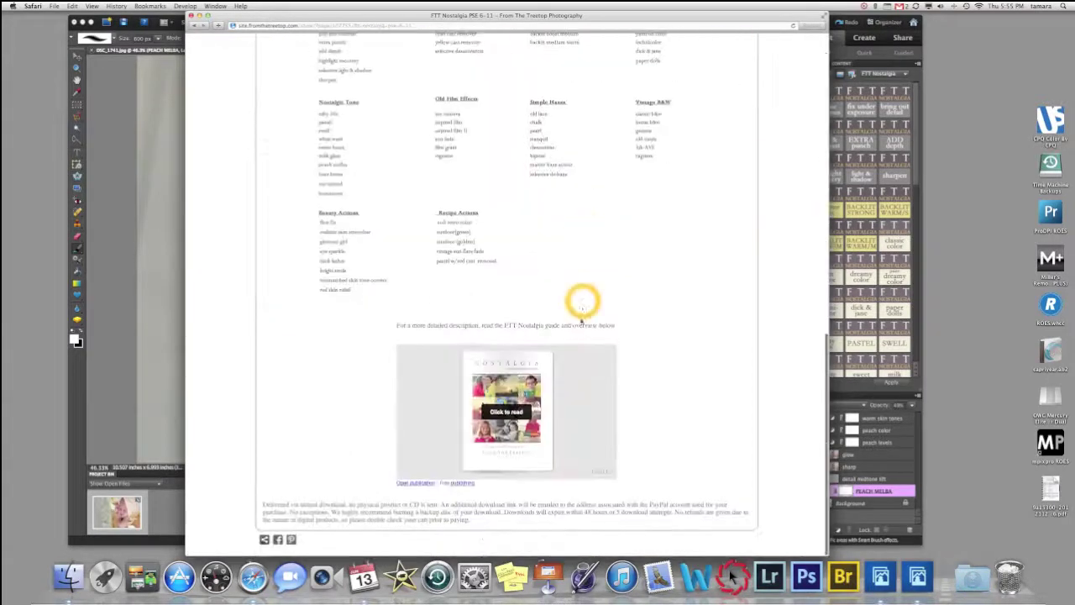
left_click(508, 412)
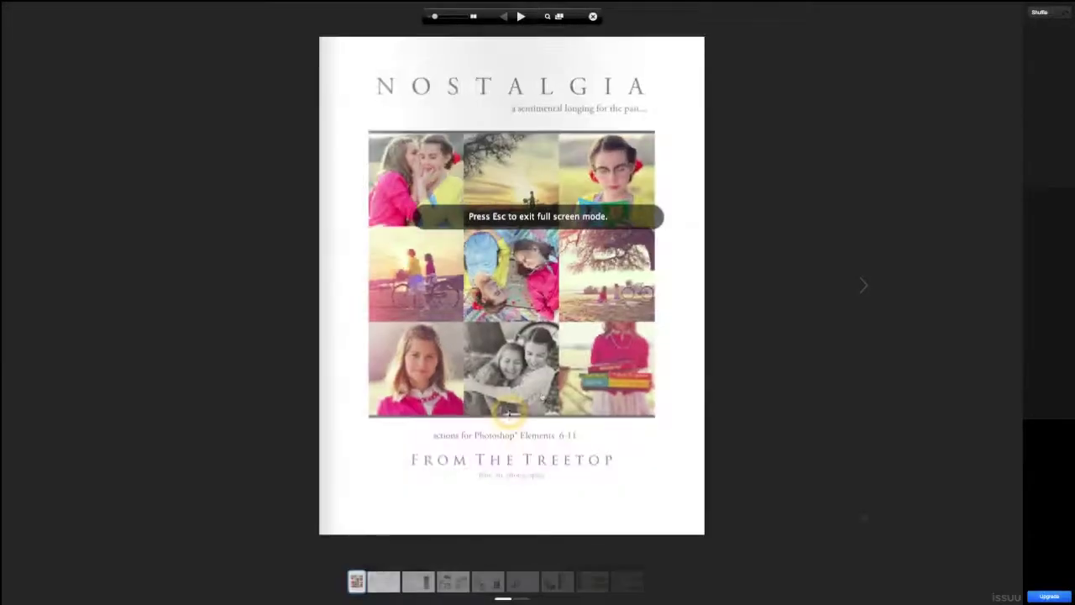
left_click(861, 287)
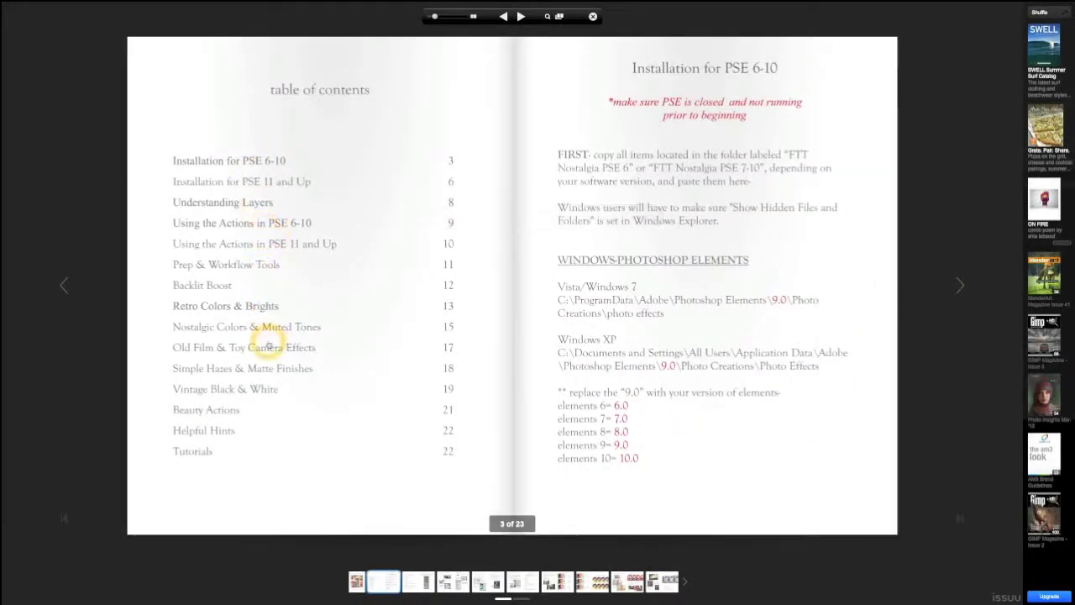
left_click(264, 162)
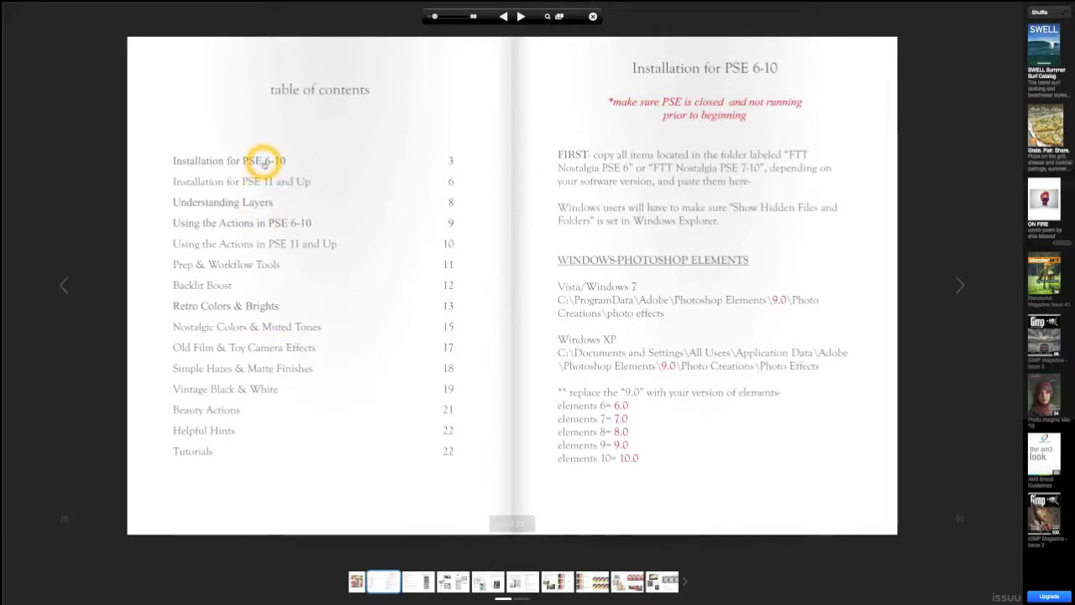